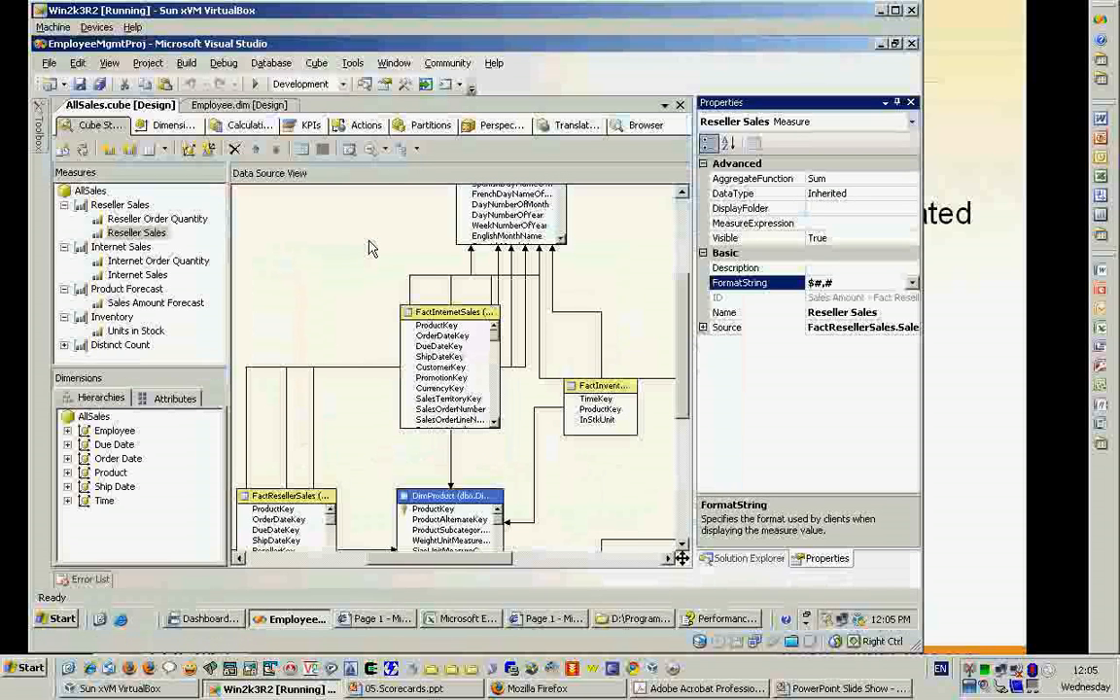
- Delete the existing Internet Sales KPI from the AllSales cube
{"action": "left_click", "coordinate": [897, 102]}
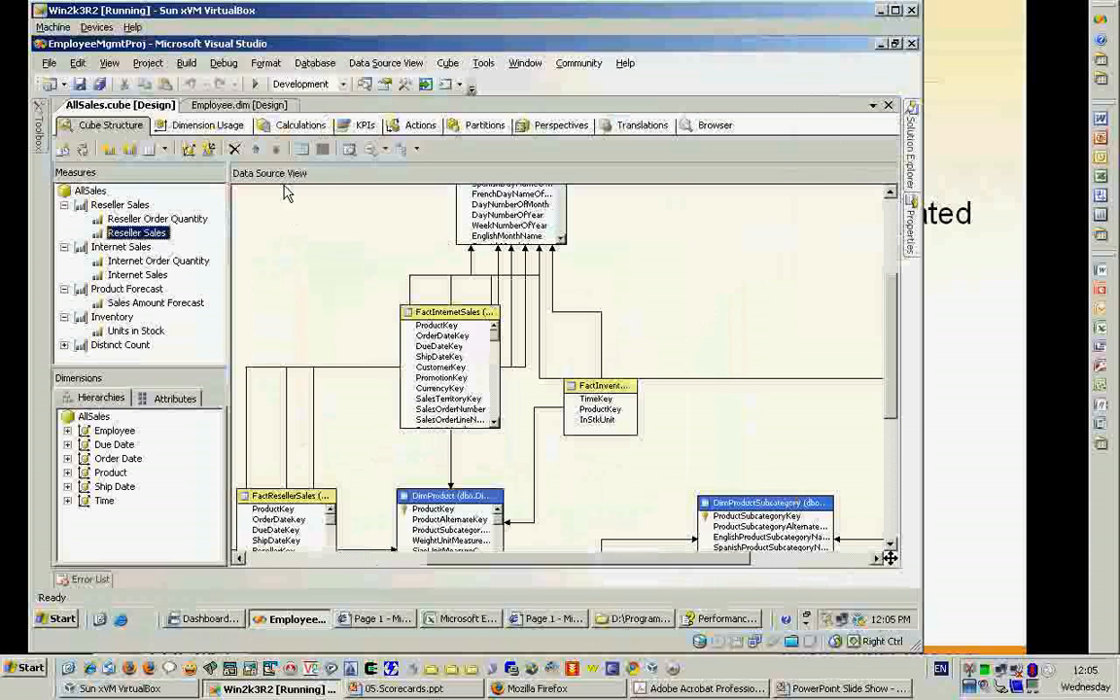
{"action": "left_click", "coordinate": [368, 127]}
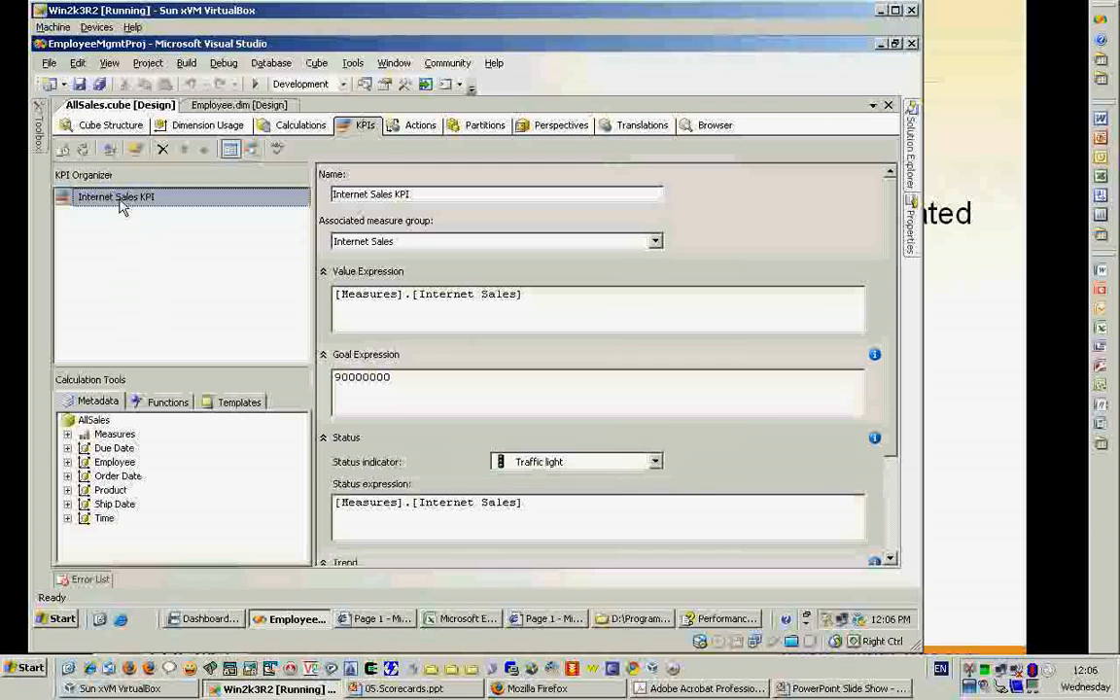
{"action": "key", "text": "Delete"}
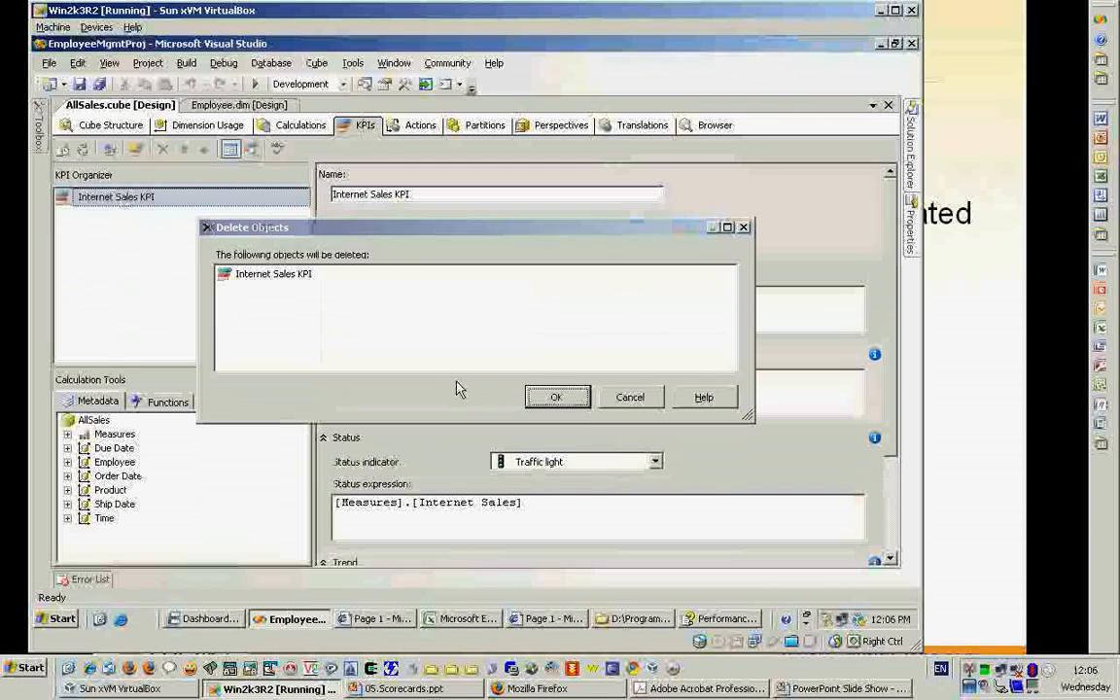
{"action": "key", "text": "Return"}
- Save the cube and deploy the EmployeeMgmtProj project, keeping Solution Explorer pinned open
{"action": "key", "text": "ctrl+s"}
{"action": "key", "text": "alt+b"}
{"action": "key", "text": "d"}
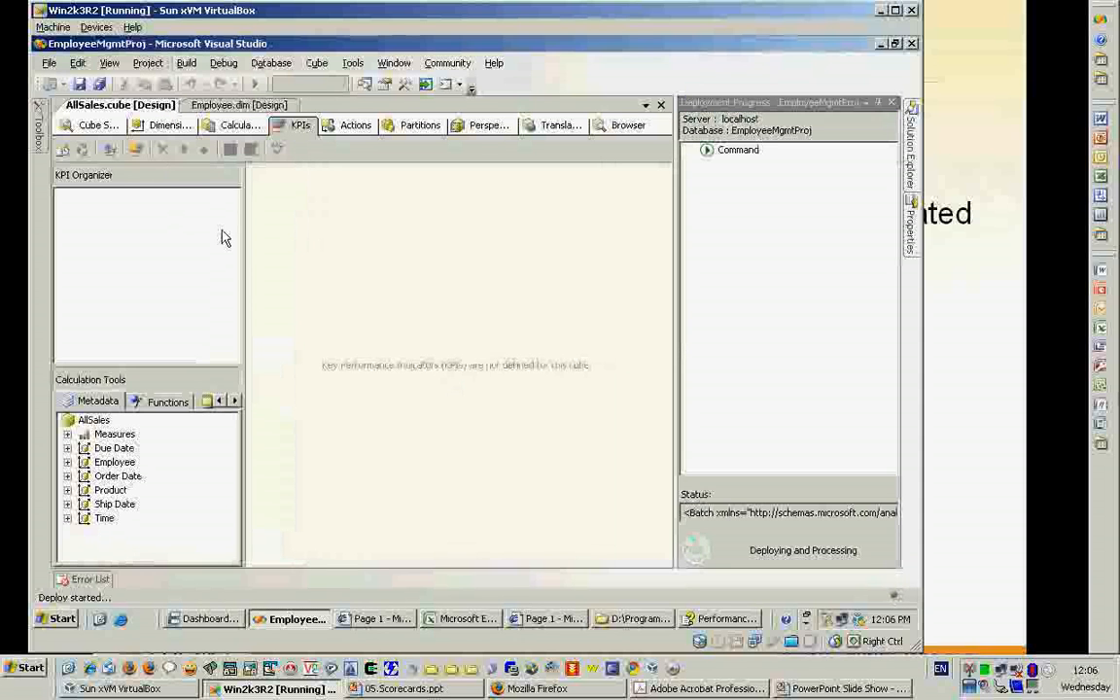
{"action": "left_click", "coordinate": [909, 146]}
{"action": "left_click", "coordinate": [879, 102]}
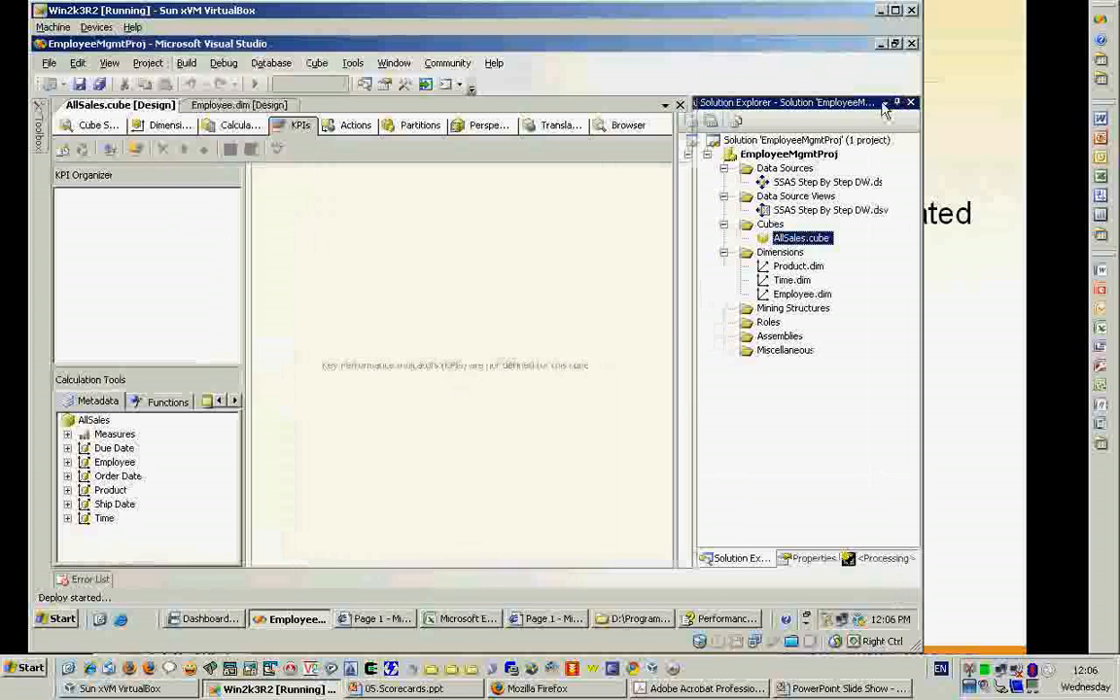
- Create a new KPI named Internet Sales Cube KPI, with the virtual machine shown full screen
{"action": "right_click", "coordinate": [172, 225]}
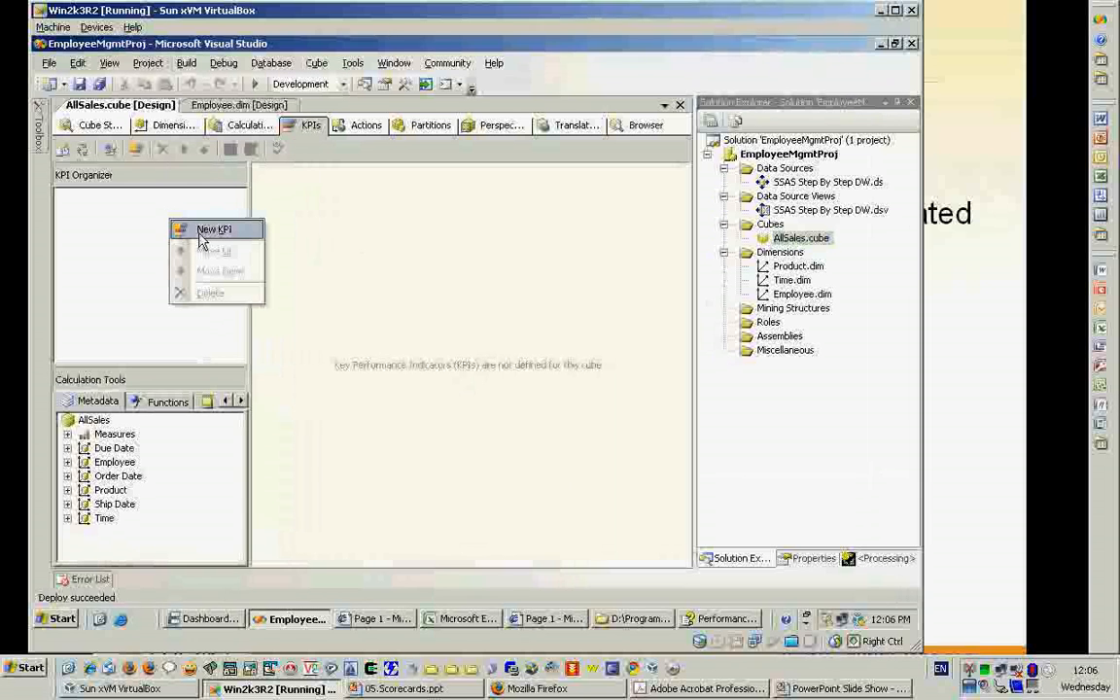
{"action": "key", "text": "ctrl+f"}
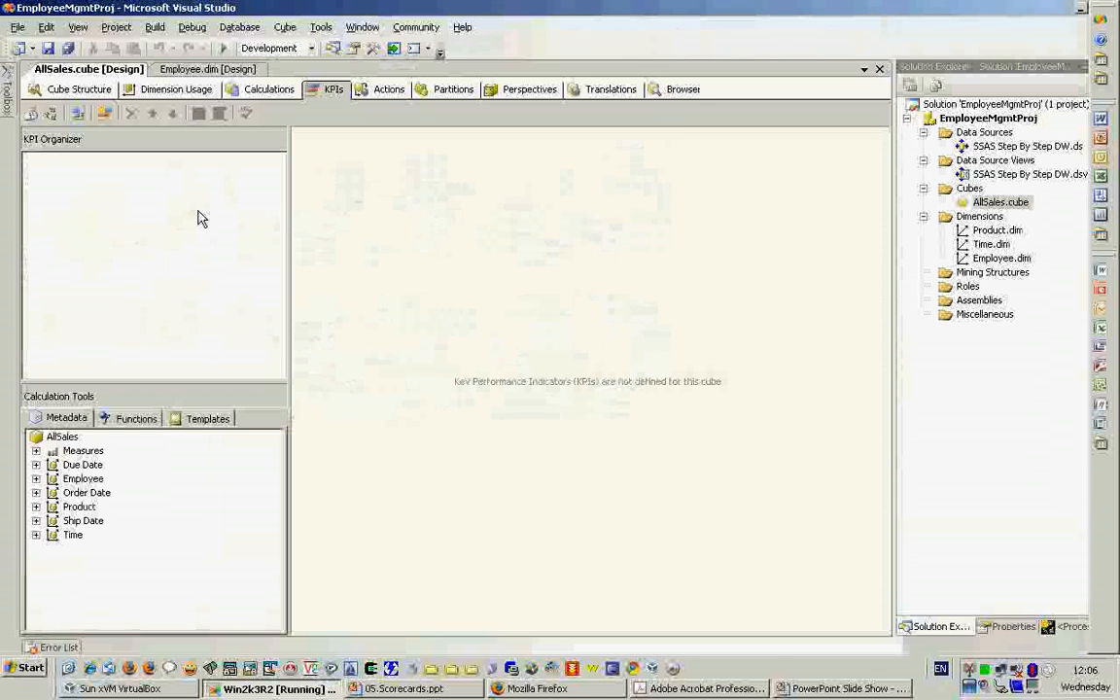
{"action": "right_click", "coordinate": [197, 218]}
{"action": "left_click", "coordinate": [232, 224]}
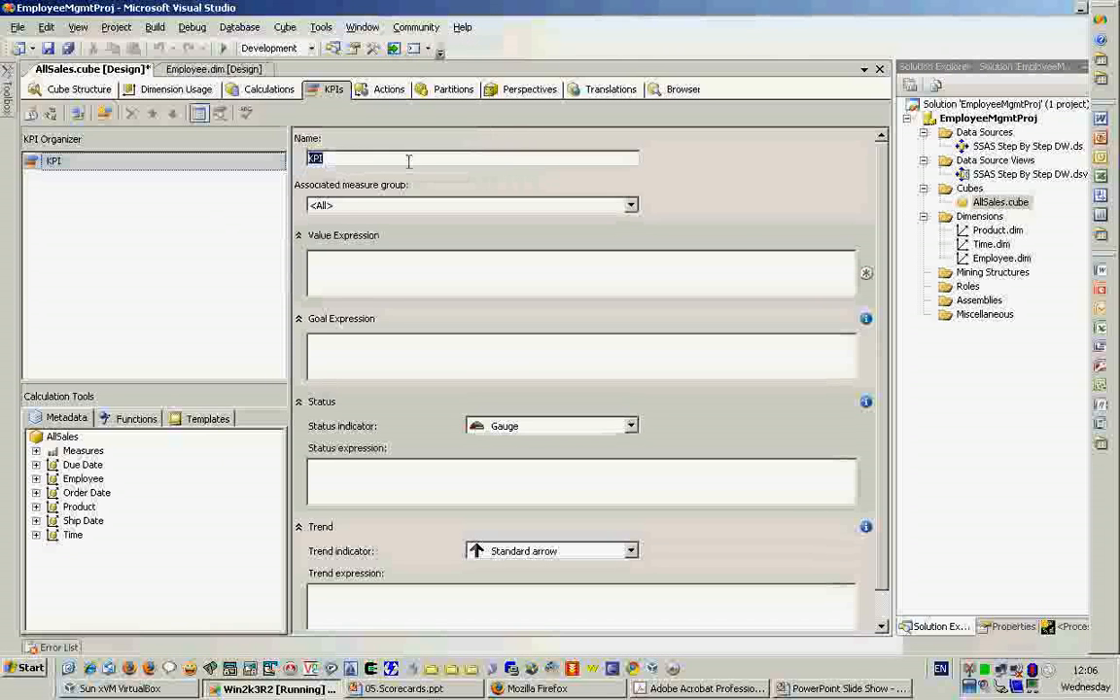
{"action": "type", "text": "Internet Sales "}
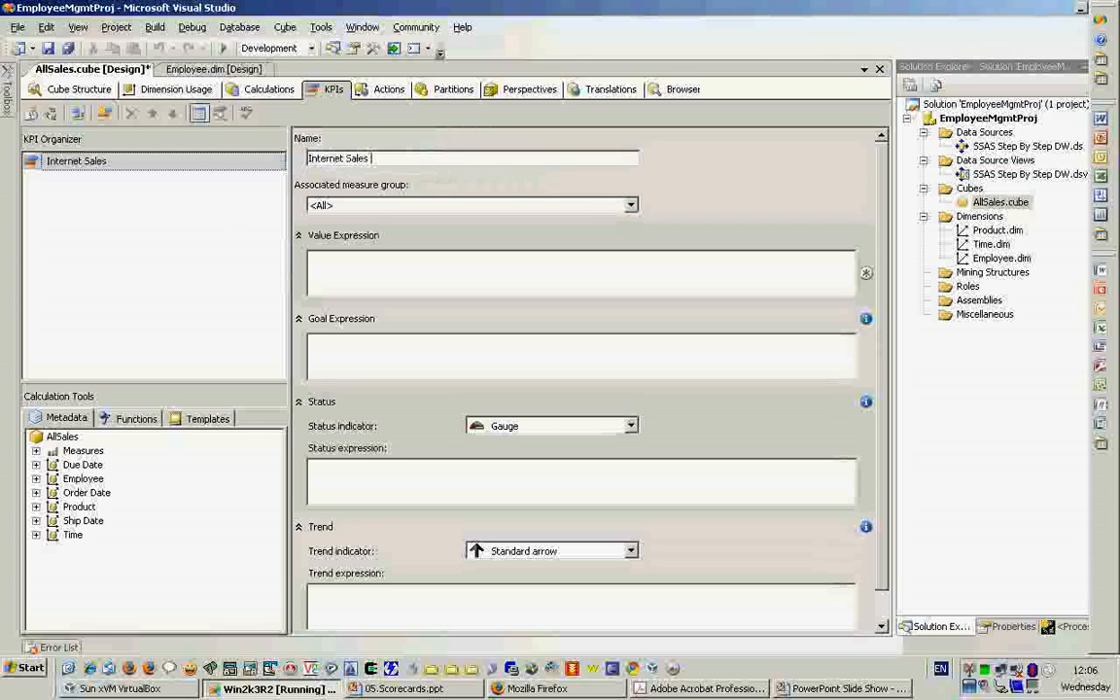
{"action": "type", "text": "Cube KPI"}
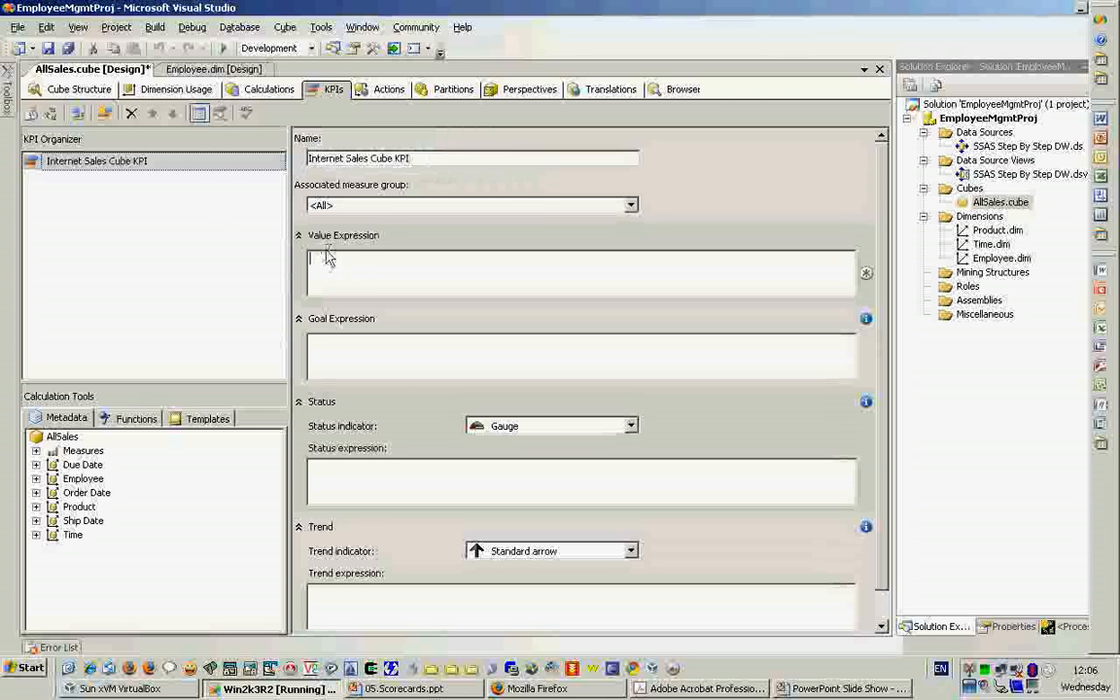
- Set the KPI's value expression to the Internet Sales measure, [Measures].[Internet Sales]
{"action": "left_click", "coordinate": [36, 451]}
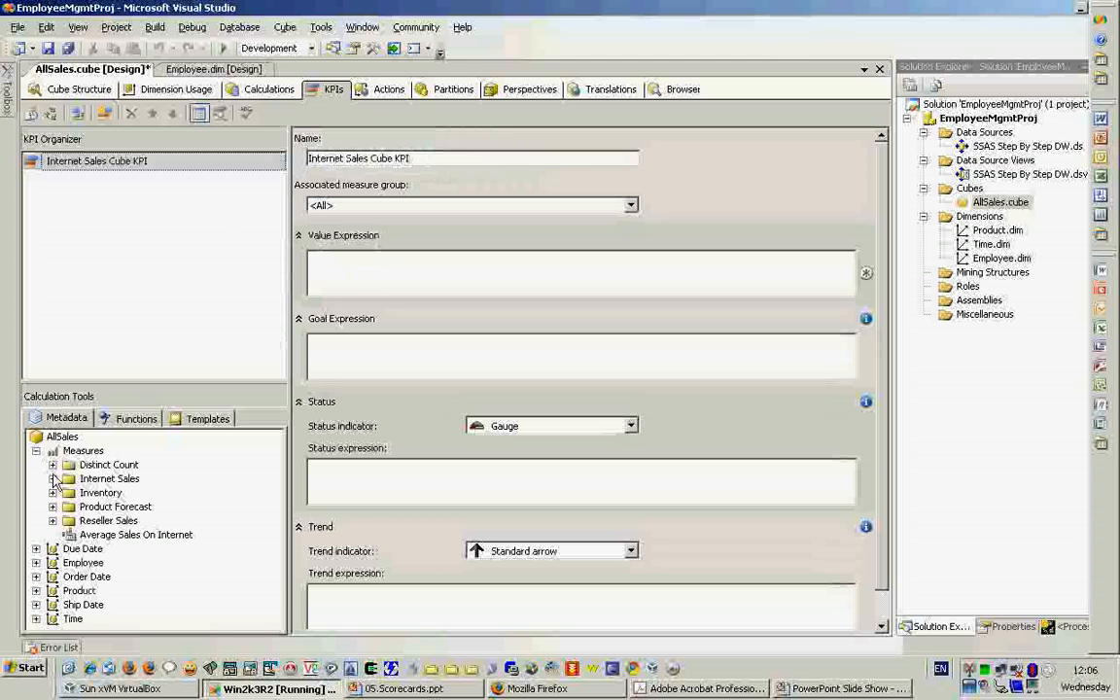
{"action": "left_click", "coordinate": [53, 479]}
{"action": "left_click", "coordinate": [111, 507]}
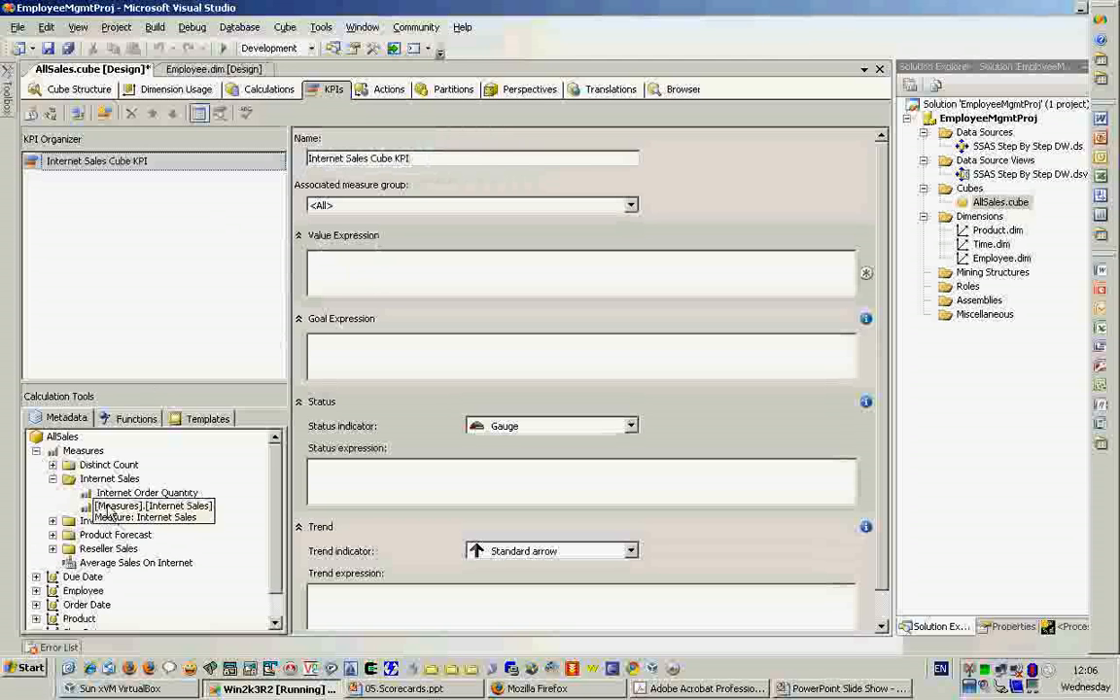
{"action": "left_click_drag", "start_coordinate": [129, 516], "coordinate": [409, 281]}
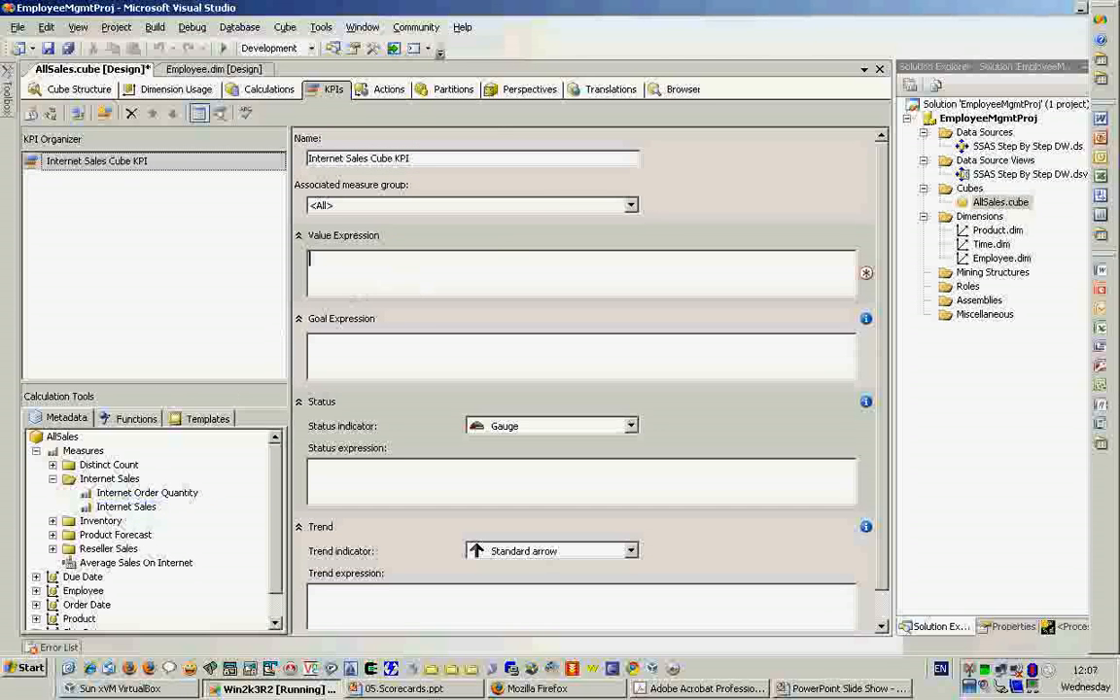
{"action": "left_click", "coordinate": [410, 273]}
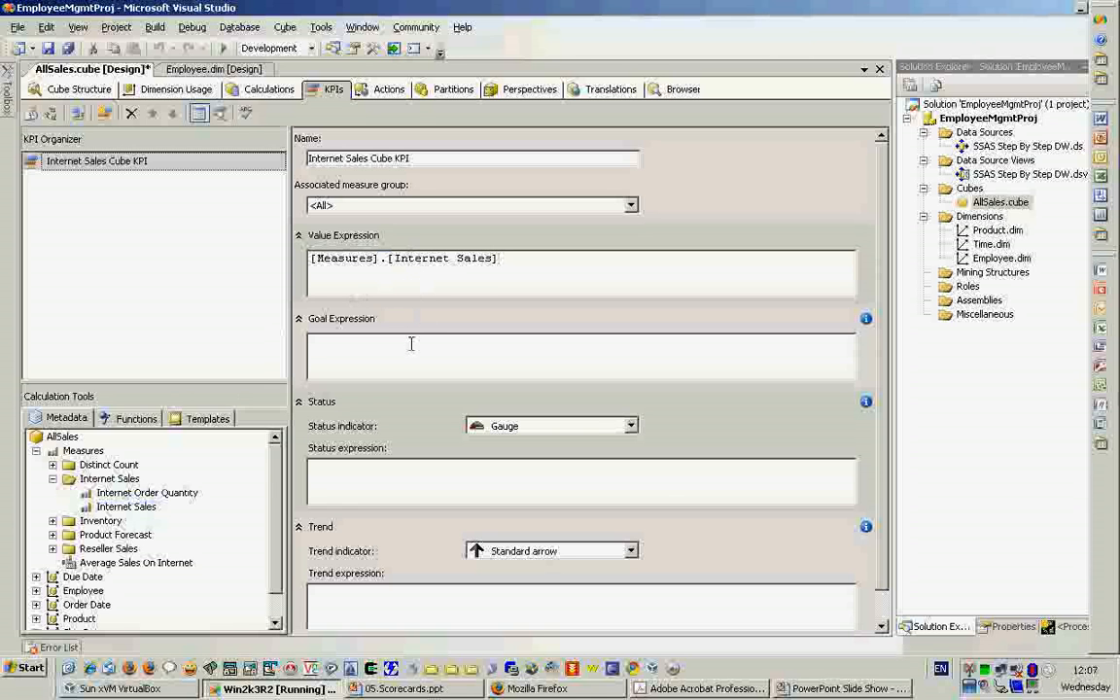
- Check the Internet Sales KPI target in Dashboard Designer, and set the cube KPI's goal expression to 90000000 in Visual Studio
{"action": "key", "text": "alt+Tab"}
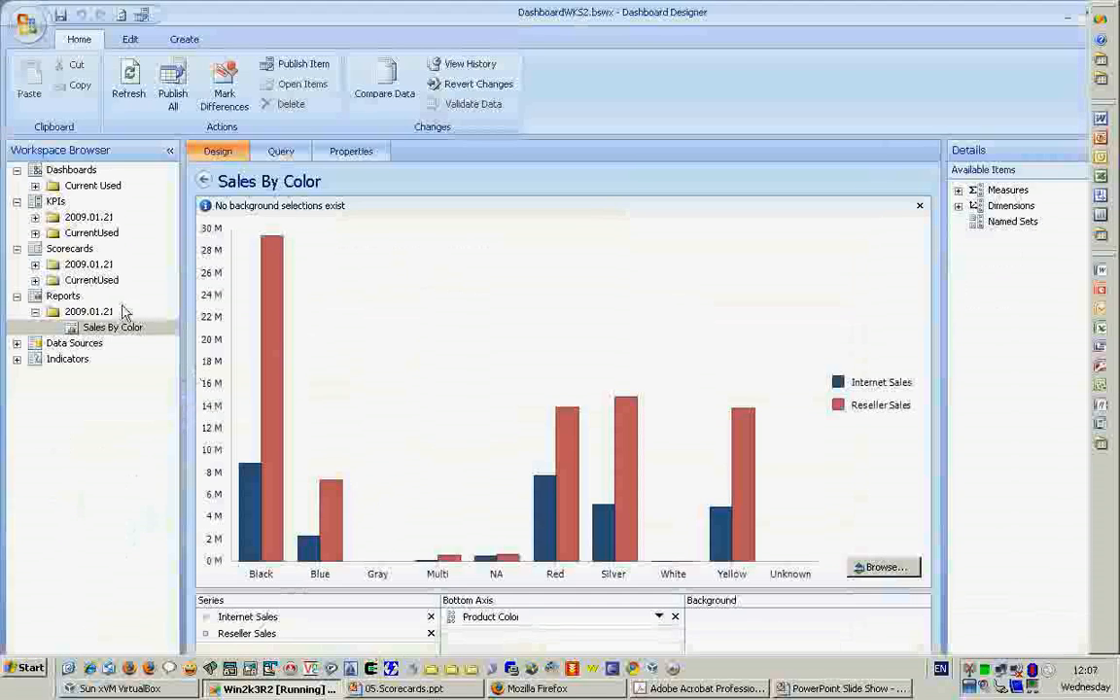
{"action": "double_click", "coordinate": [38, 219]}
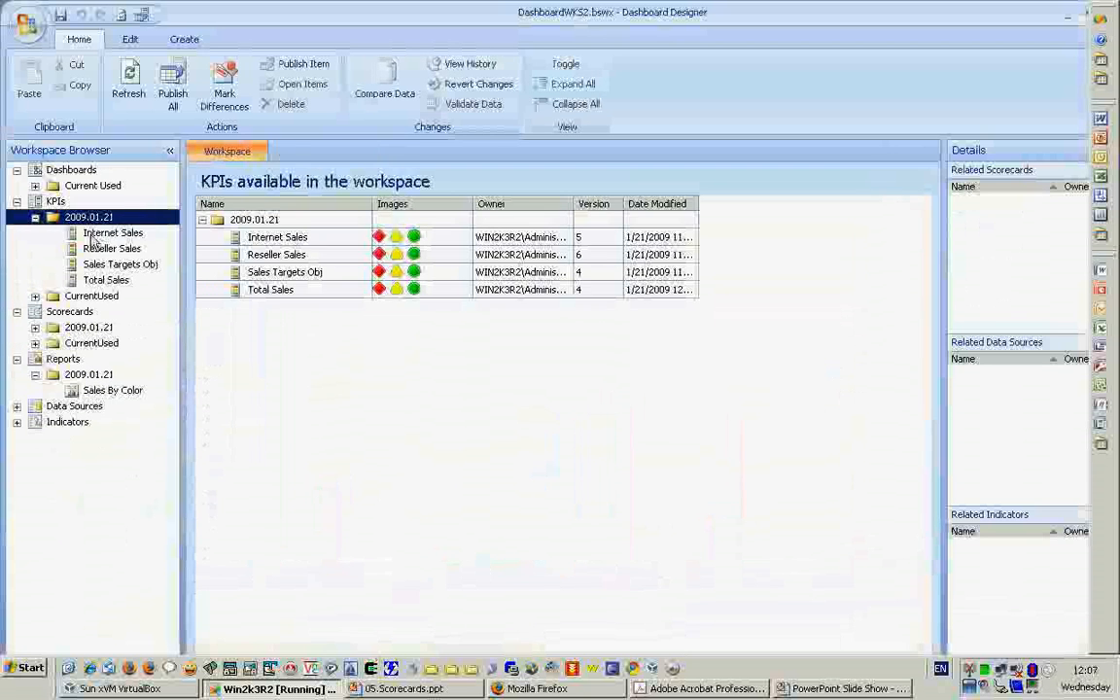
{"action": "left_click", "coordinate": [95, 233]}
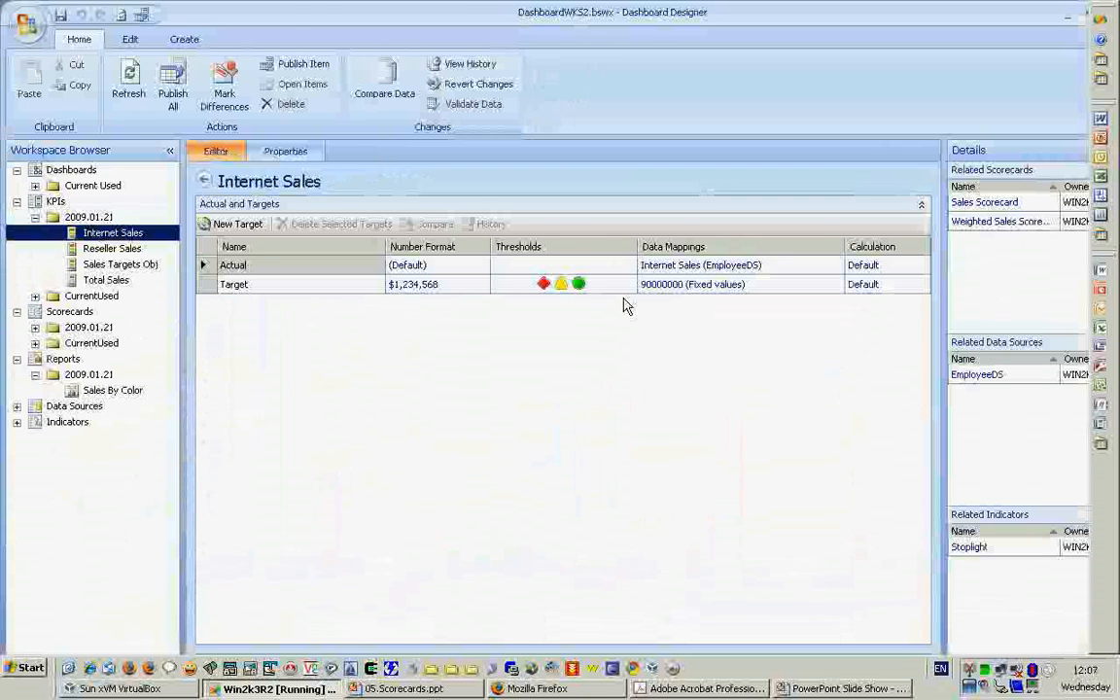
{"action": "key", "text": "alt+Tab"}
{"action": "type", "text": "90000000"}
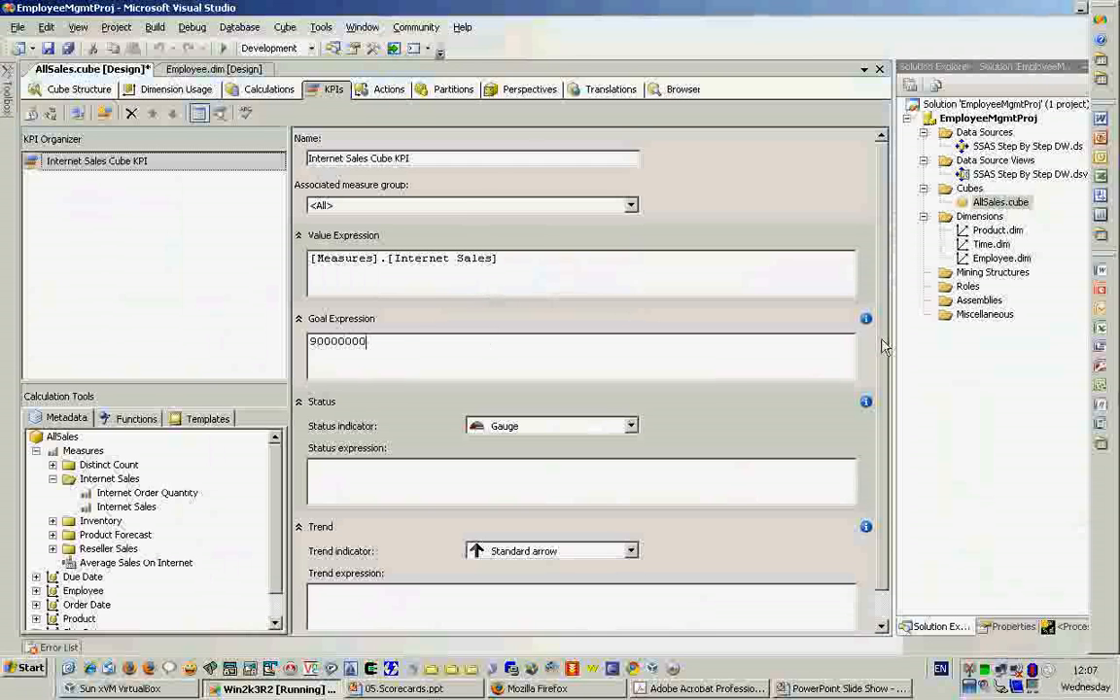
- Set the KPI's status indicator to Shapes and keep Standard arrow as the trend indicator, leaving both expressions empty
{"action": "scroll", "coordinate": [795, 406], "scroll_direction": "down", "scroll_amount": 1}
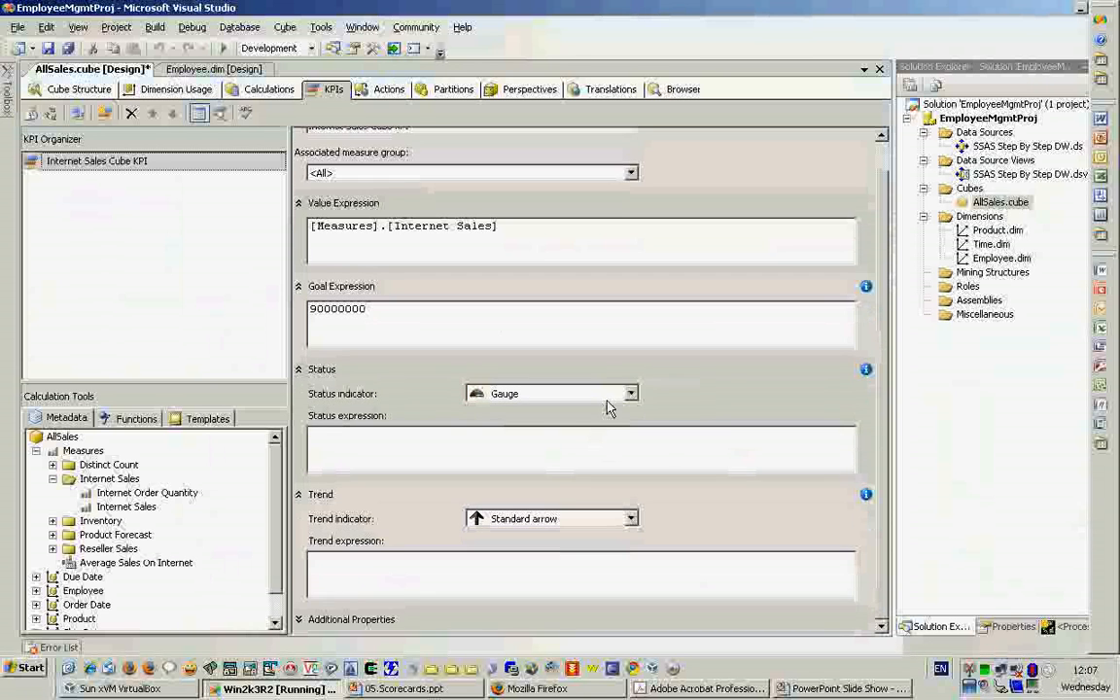
{"action": "left_click", "coordinate": [613, 394]}
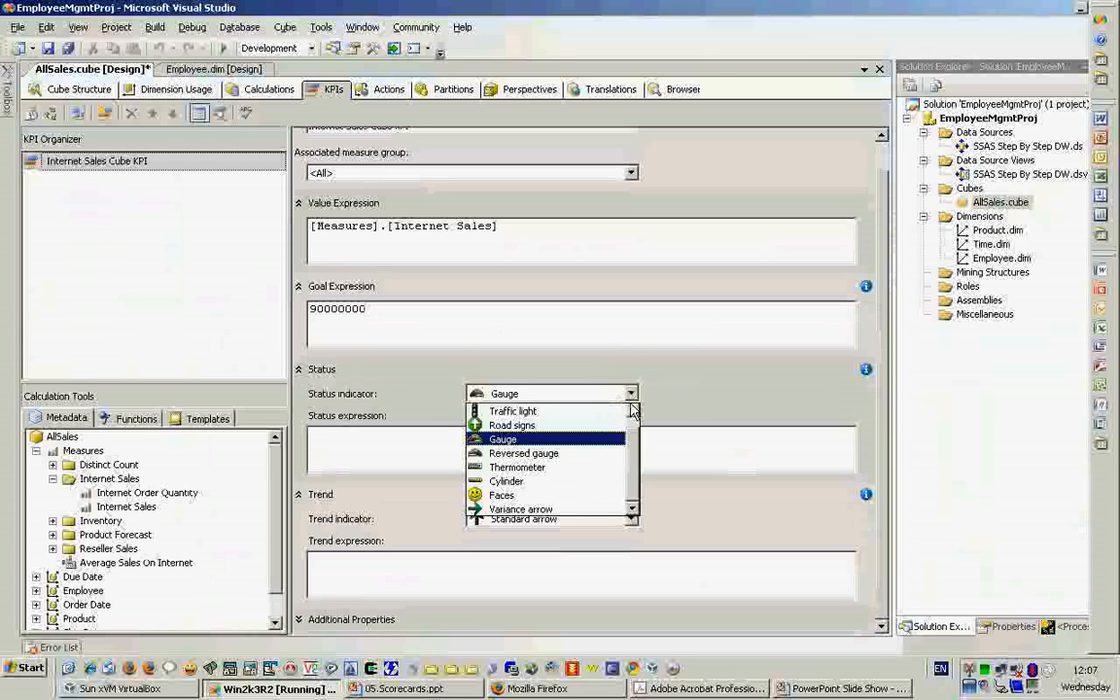
{"action": "left_click", "coordinate": [632, 410]}
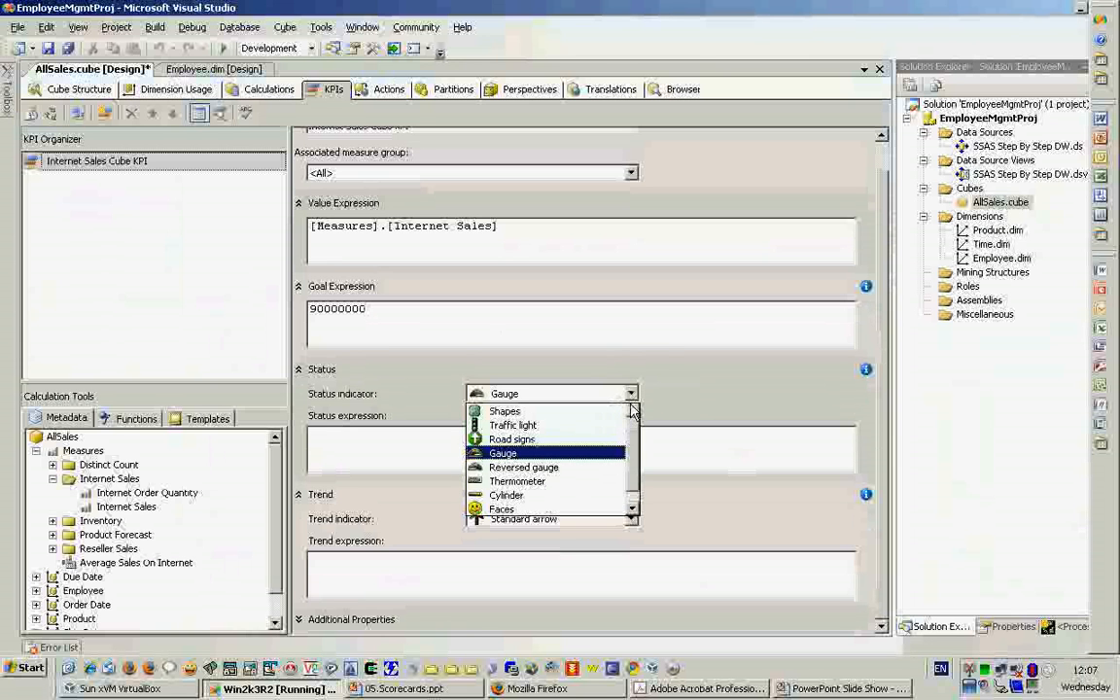
{"action": "left_click", "coordinate": [530, 415]}
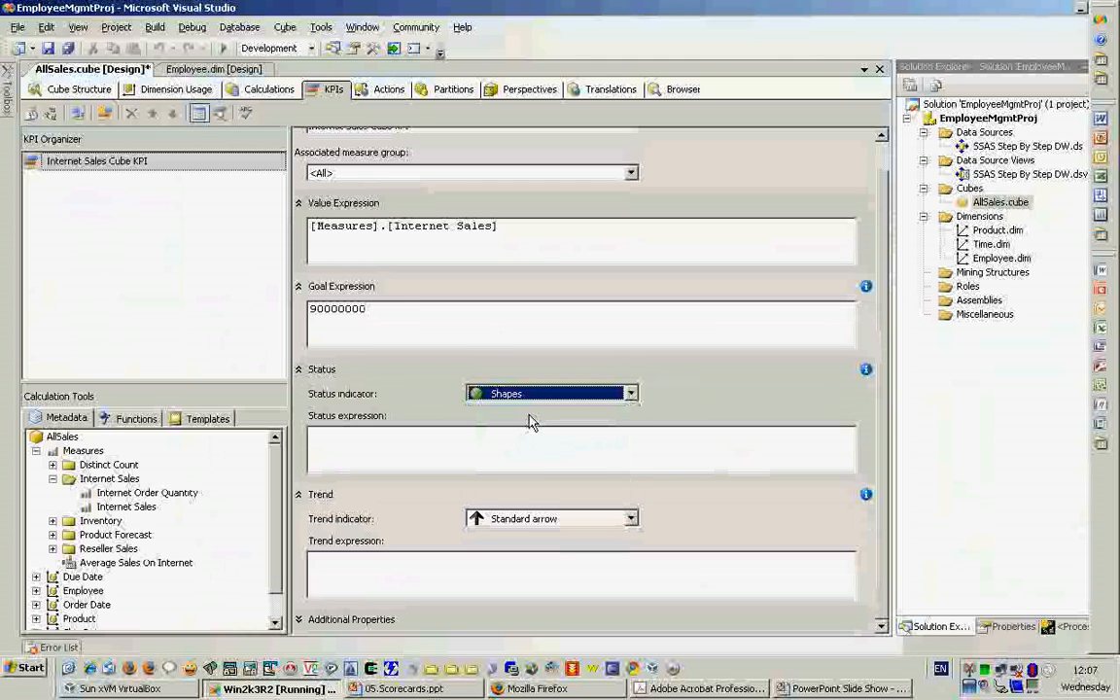
{"action": "left_click", "coordinate": [505, 441]}
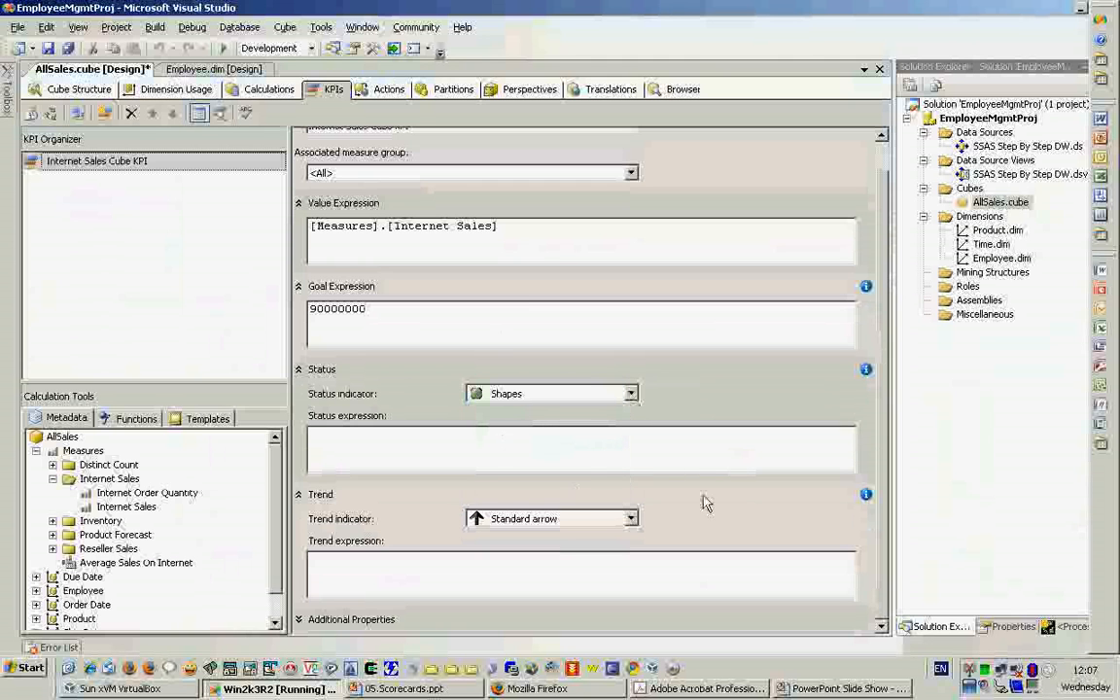
{"action": "left_click", "coordinate": [596, 523]}
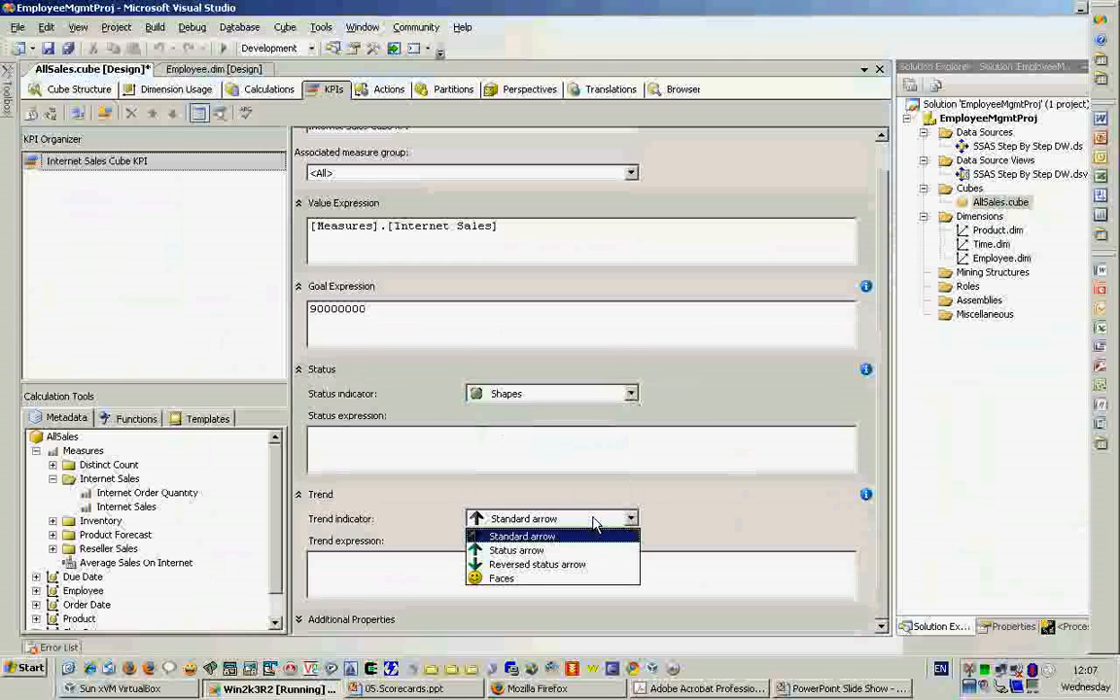
{"action": "left_click", "coordinate": [595, 525]}
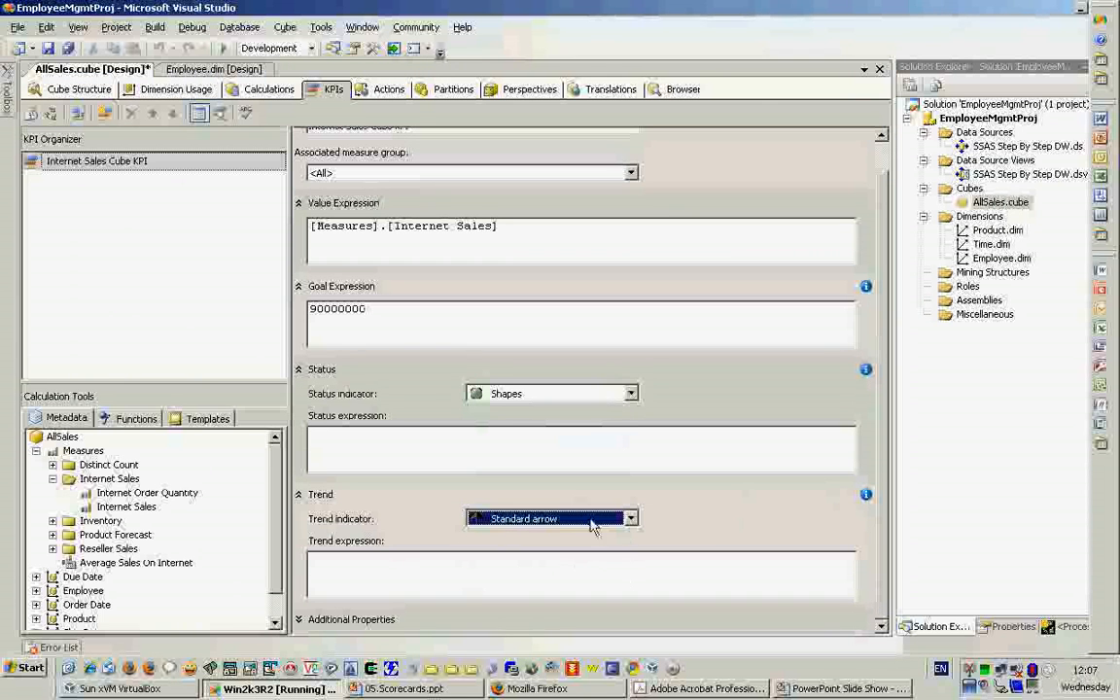
{"action": "left_click", "coordinate": [395, 570]}
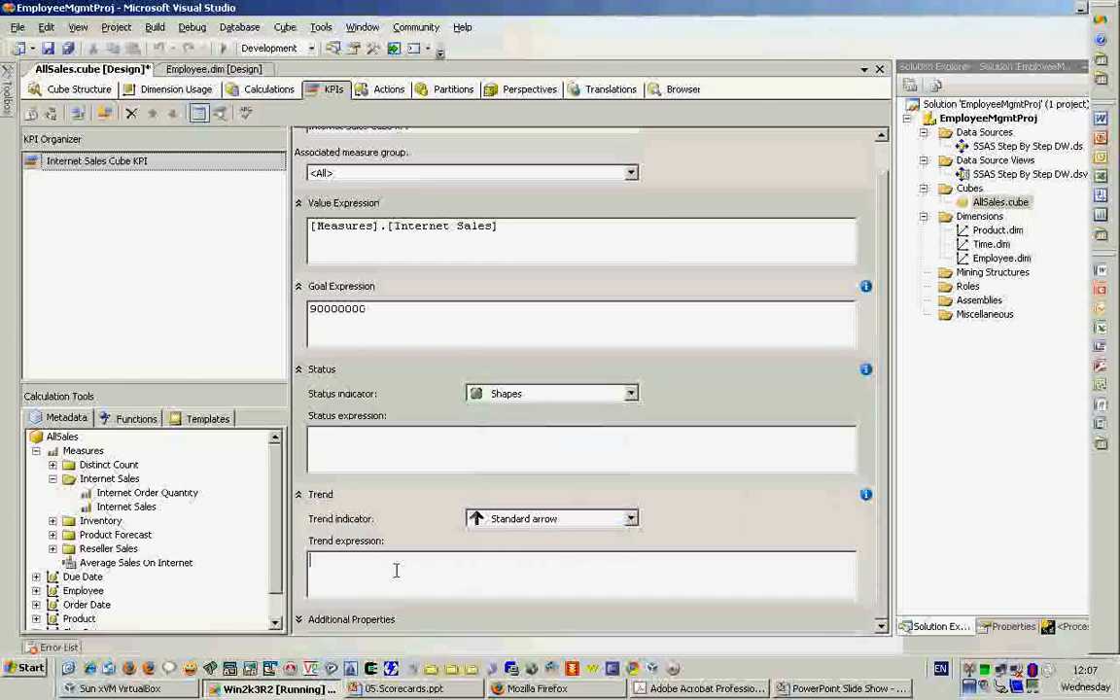
- Show the KPI's additional properties and try to browse the Order Date dimension for the current time member
{"action": "left_click", "coordinate": [312, 621]}
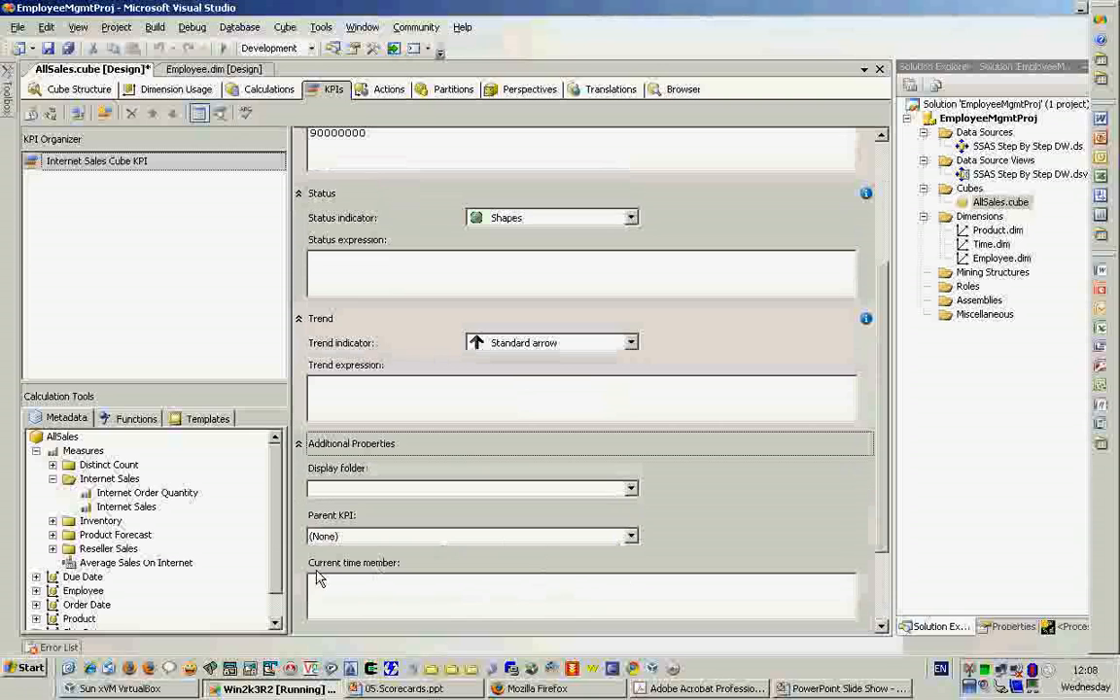
{"action": "left_click", "coordinate": [387, 579]}
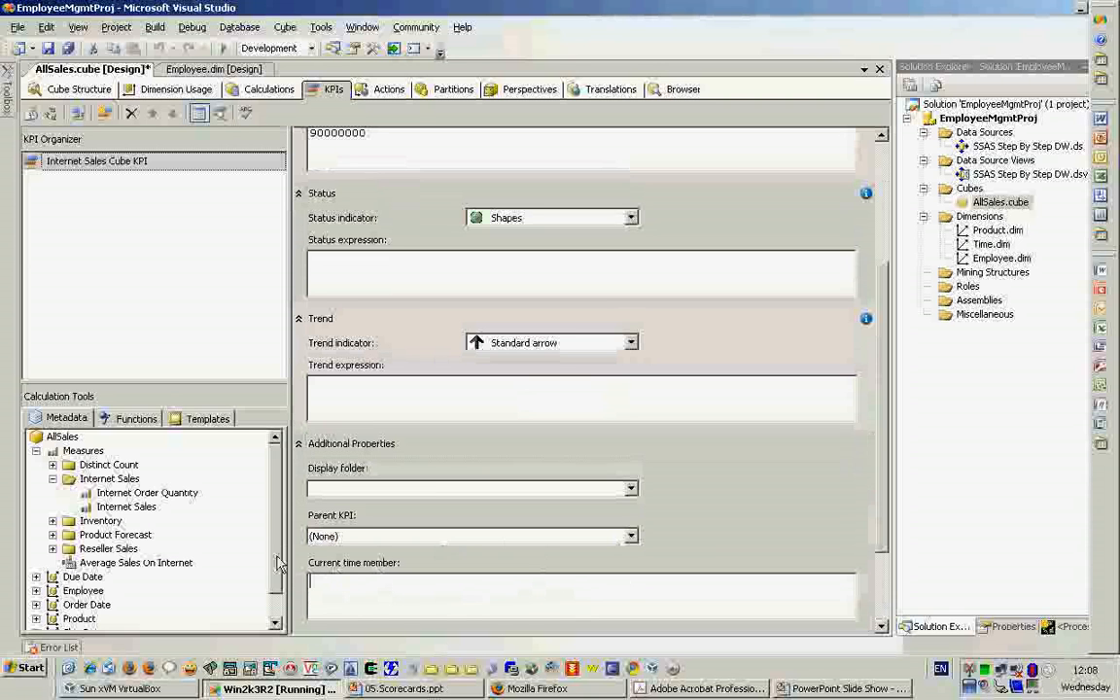
{"action": "scroll", "coordinate": [277, 568], "scroll_direction": "down", "scroll_amount": 1}
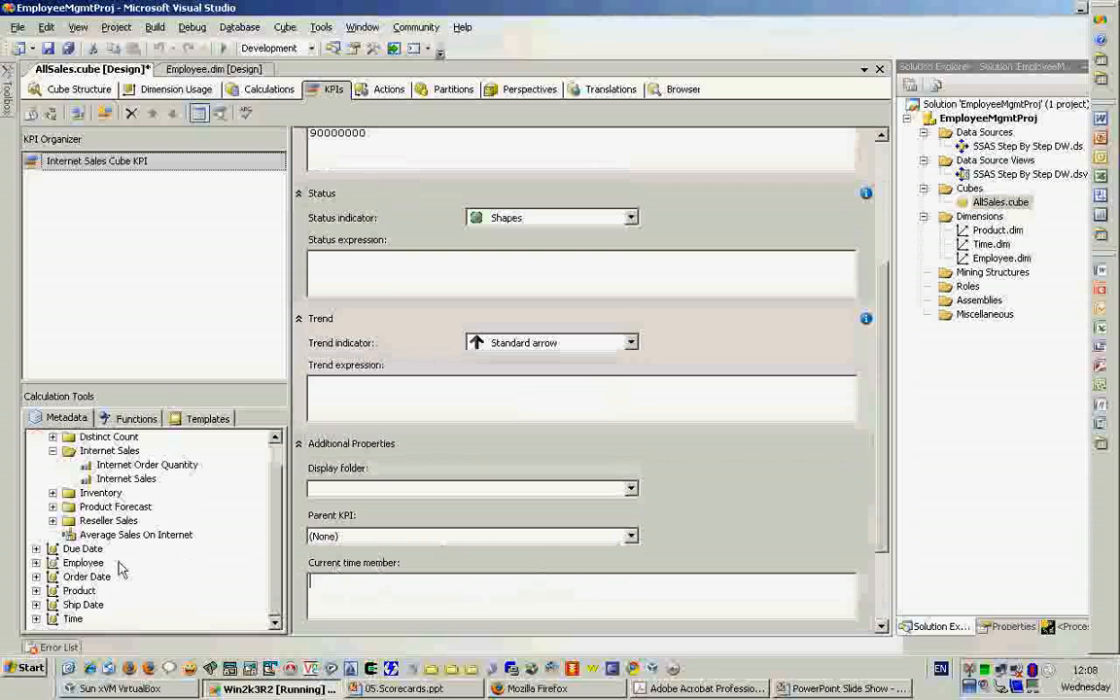
{"action": "left_click", "coordinate": [36, 576]}
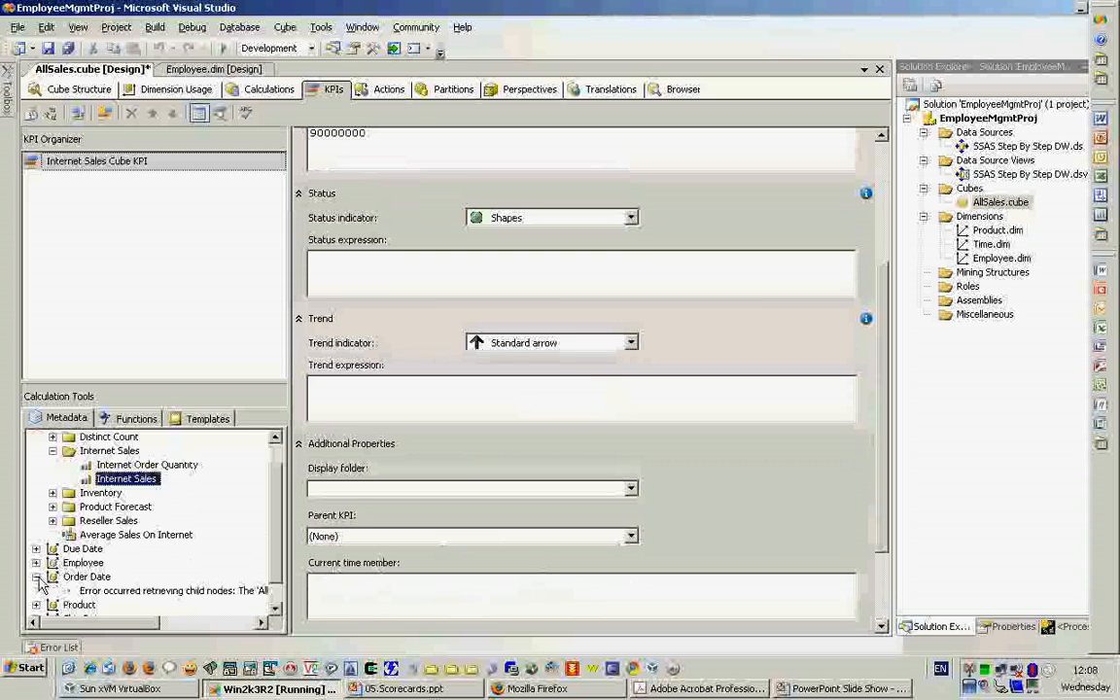
{"action": "left_click_drag", "start_coordinate": [122, 623], "coordinate": [68, 646]}
{"action": "left_click", "coordinate": [36, 576]}
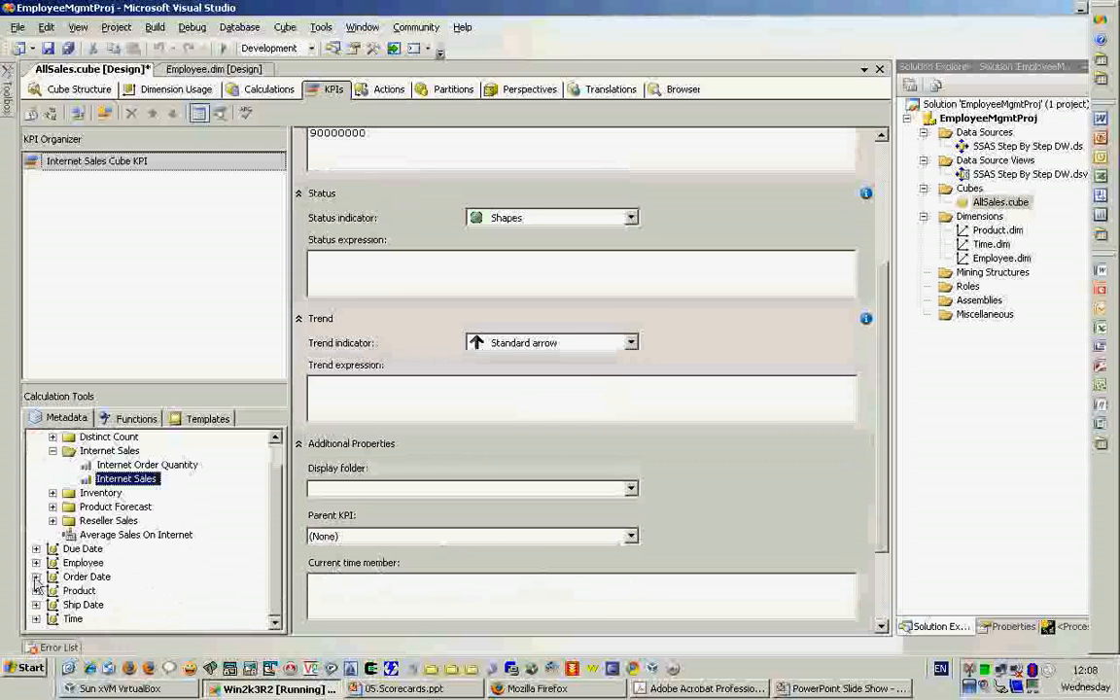
- Look through the Order Date dimension's attributes and hierarchies for a member to use as the KPI's current time member
{"action": "left_click", "coordinate": [80, 113]}
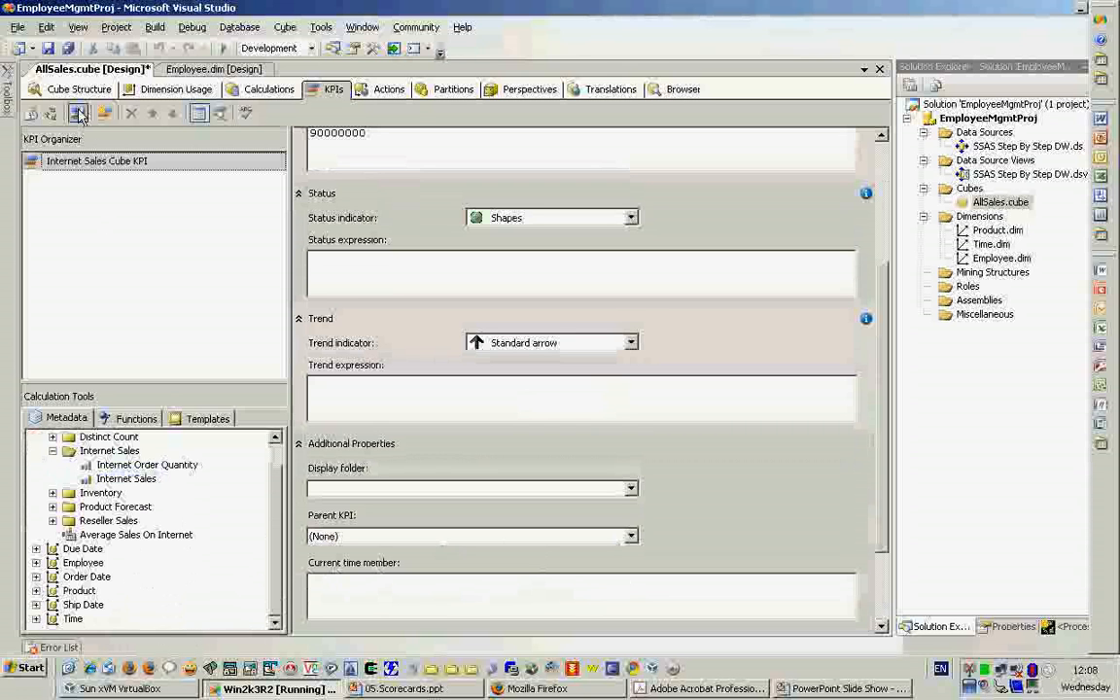
{"action": "left_click", "coordinate": [36, 577]}
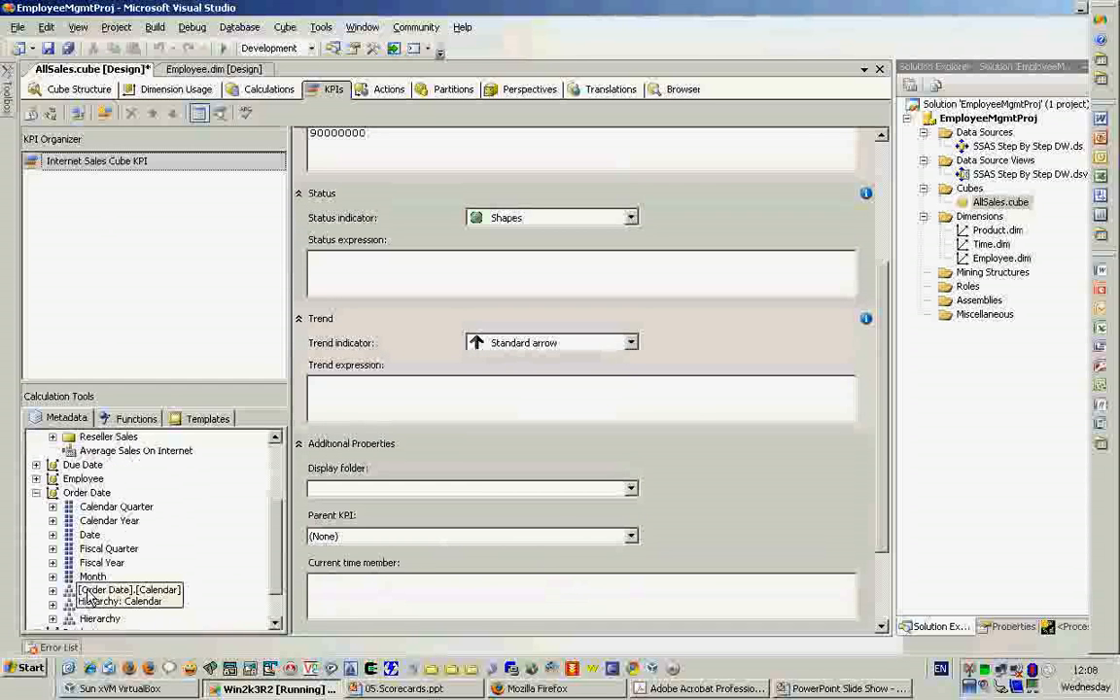
{"action": "left_click", "coordinate": [89, 577]}
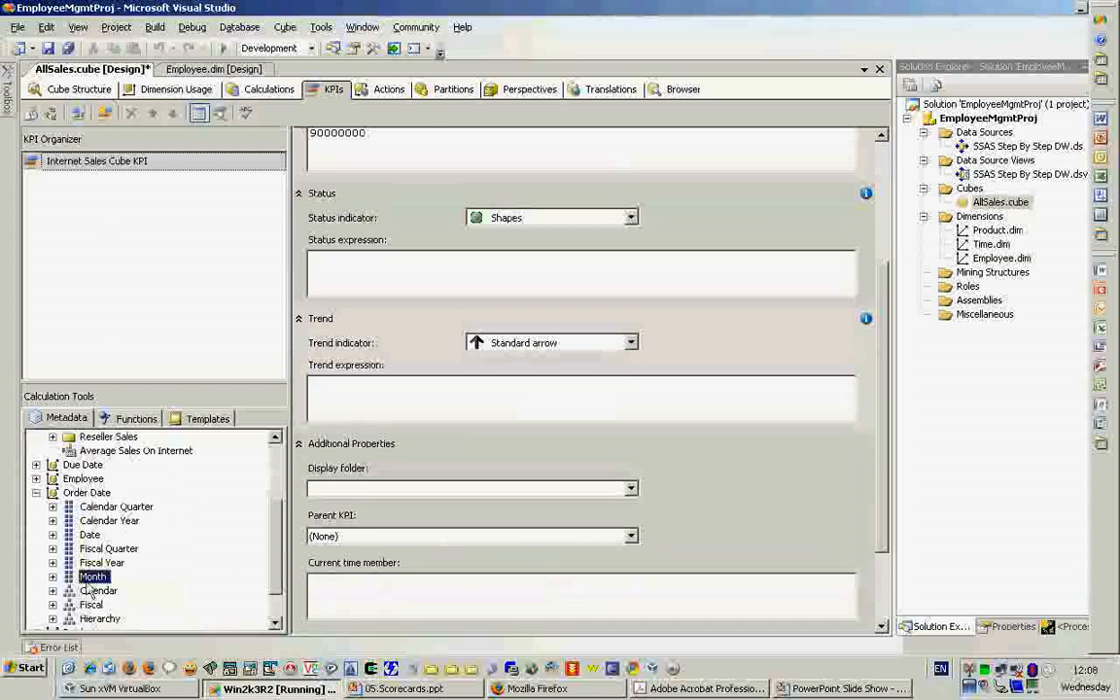
{"action": "mouse_move", "coordinate": [89, 536]}
{"action": "left_mouse_down"}
{"action": "mouse_move", "coordinate": [375, 625]}
{"action": "mouse_move", "coordinate": [372, 605]}
{"action": "mouse_move", "coordinate": [258, 565]}
{"action": "mouse_move", "coordinate": [84, 526]}
{"action": "left_mouse_up"}
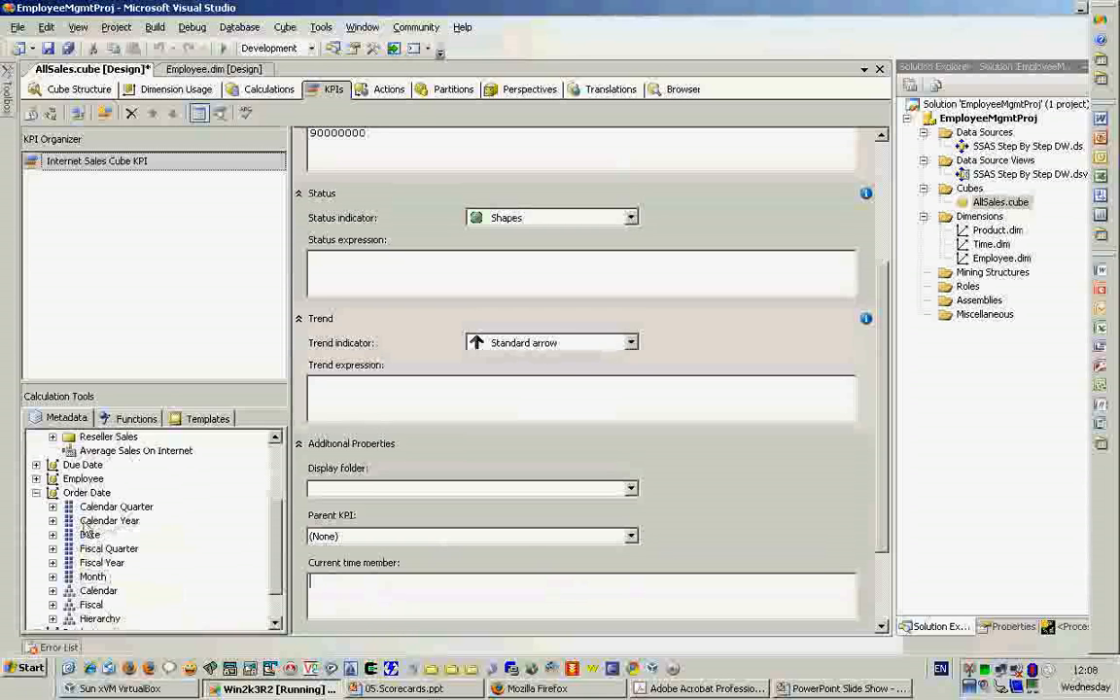
{"action": "left_click", "coordinate": [37, 493]}
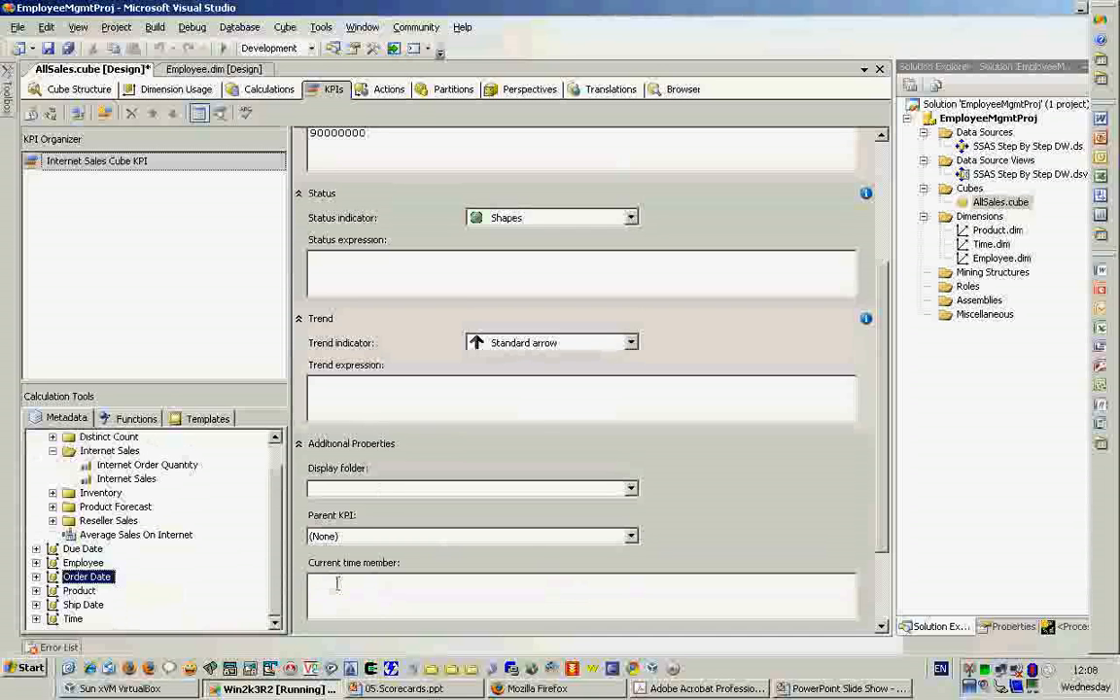
{"action": "left_click", "coordinate": [407, 390]}
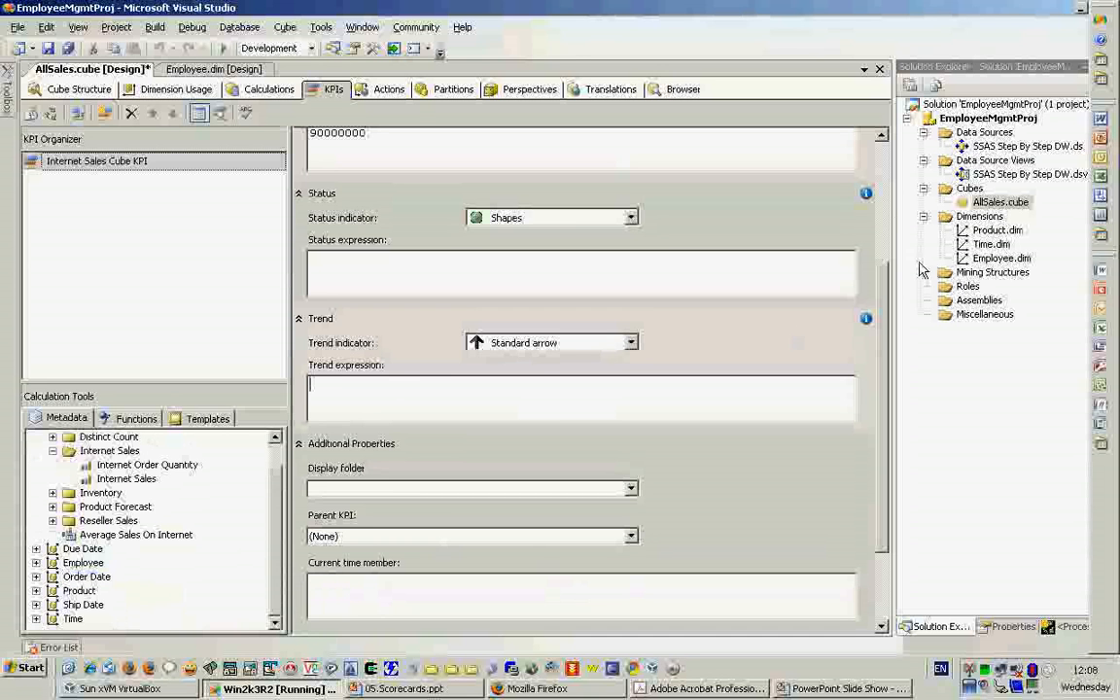
- Add a second KPI to the AllSales cube and name it Reseller Sales Cube KPI
{"action": "left_click", "coordinate": [885, 214]}
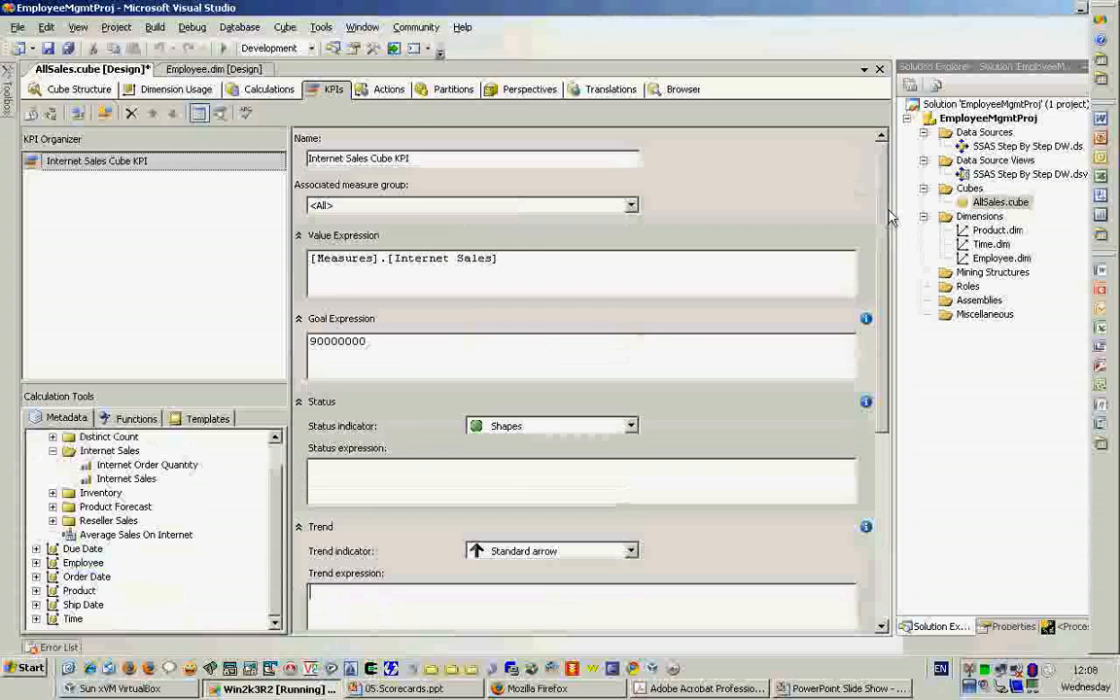
{"action": "left_click", "coordinate": [200, 261]}
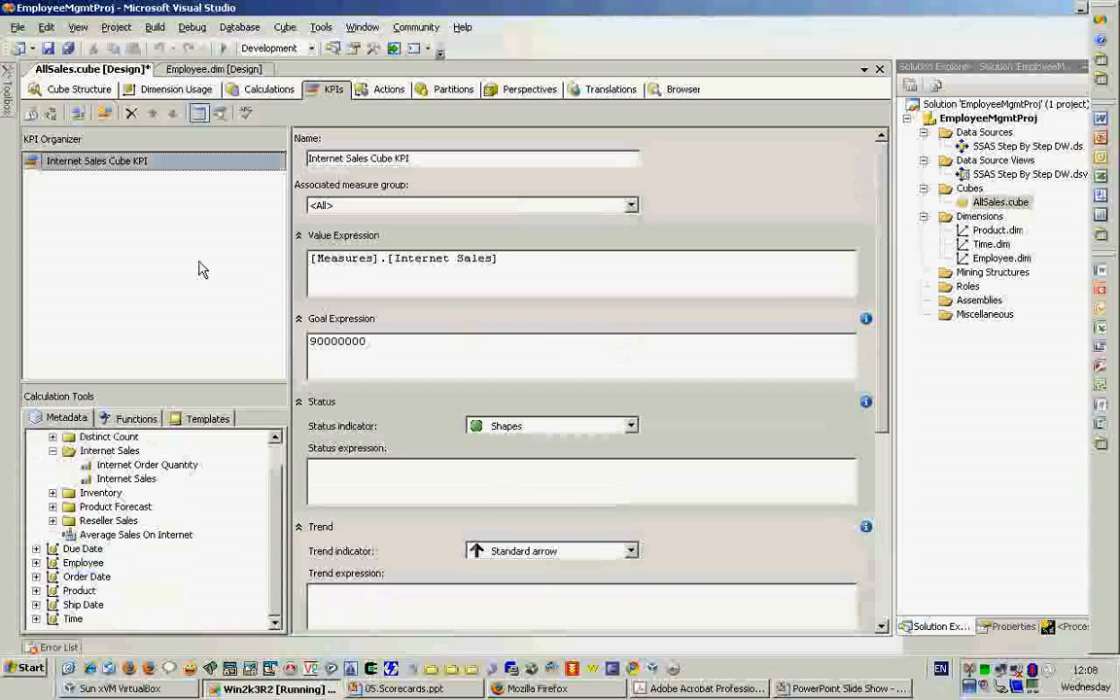
{"action": "right_click", "coordinate": [199, 269]}
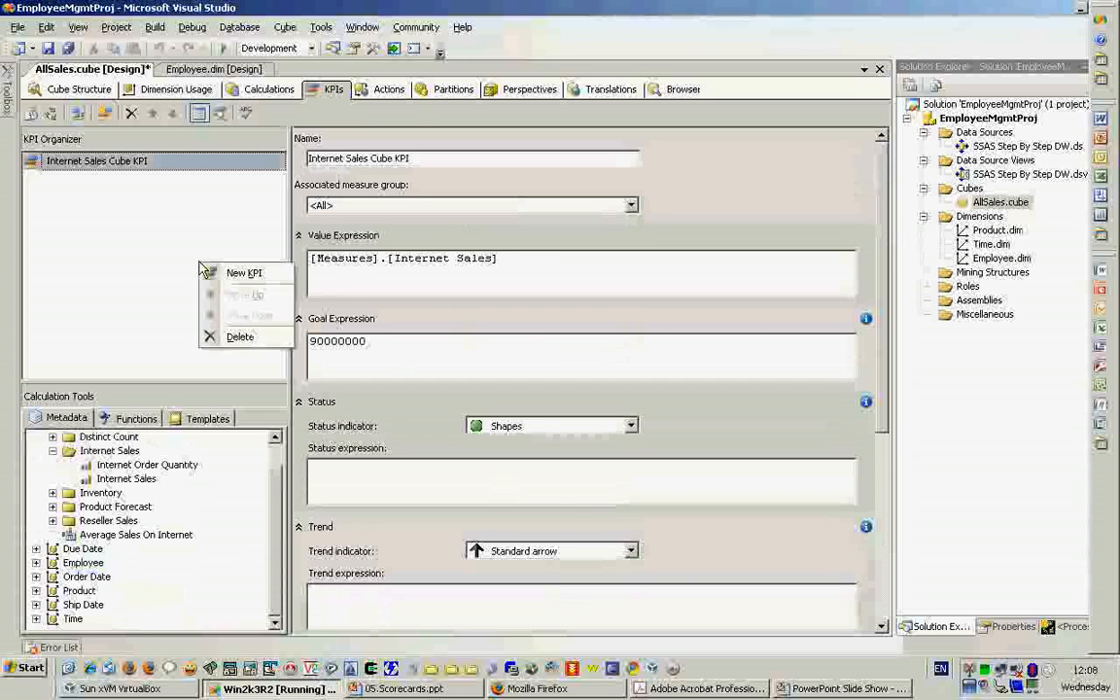
{"action": "left_click", "coordinate": [204, 245]}
{"action": "type", "text": "Rese"}
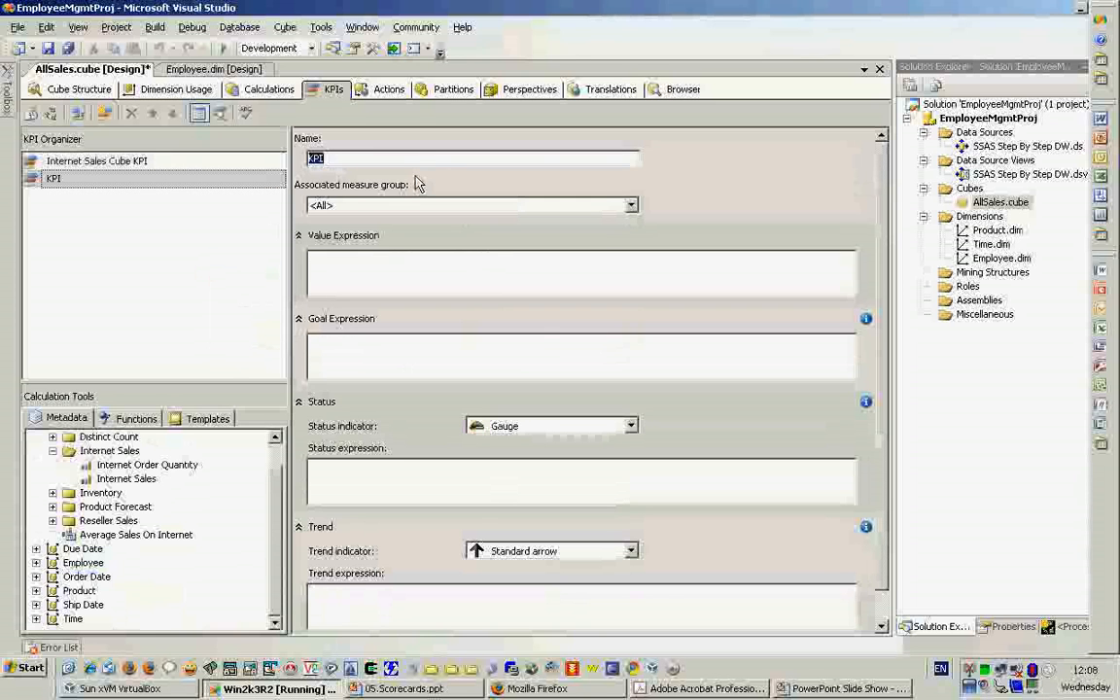
{"action": "type", "text": "ller "}
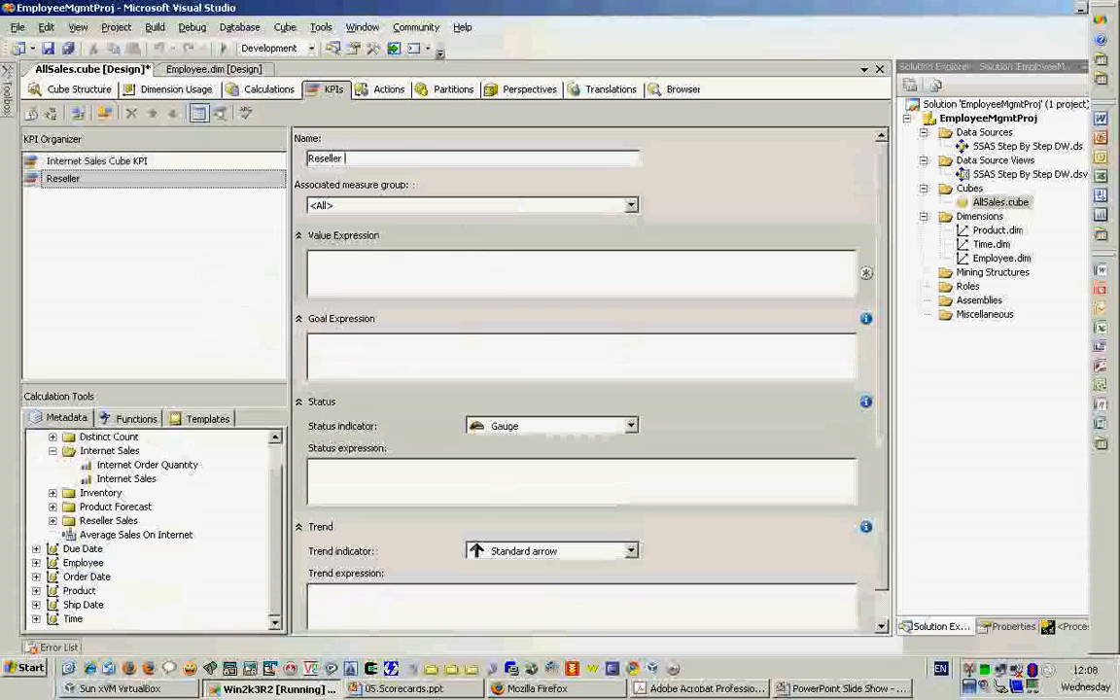
{"action": "type", "text": "Sales Cube KPI"}
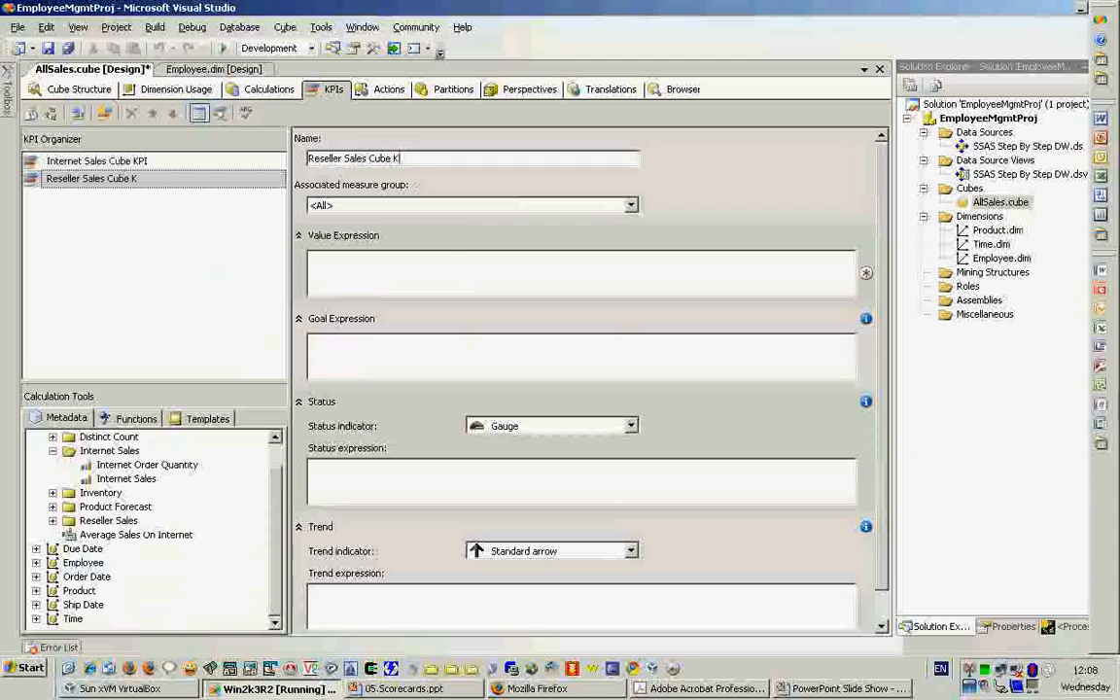
- Set the Reseller Sales Cube KPI's value expression to [Measures].[Reseller Sales] and its goal expression to 80000000
{"action": "left_click", "coordinate": [366, 263]}
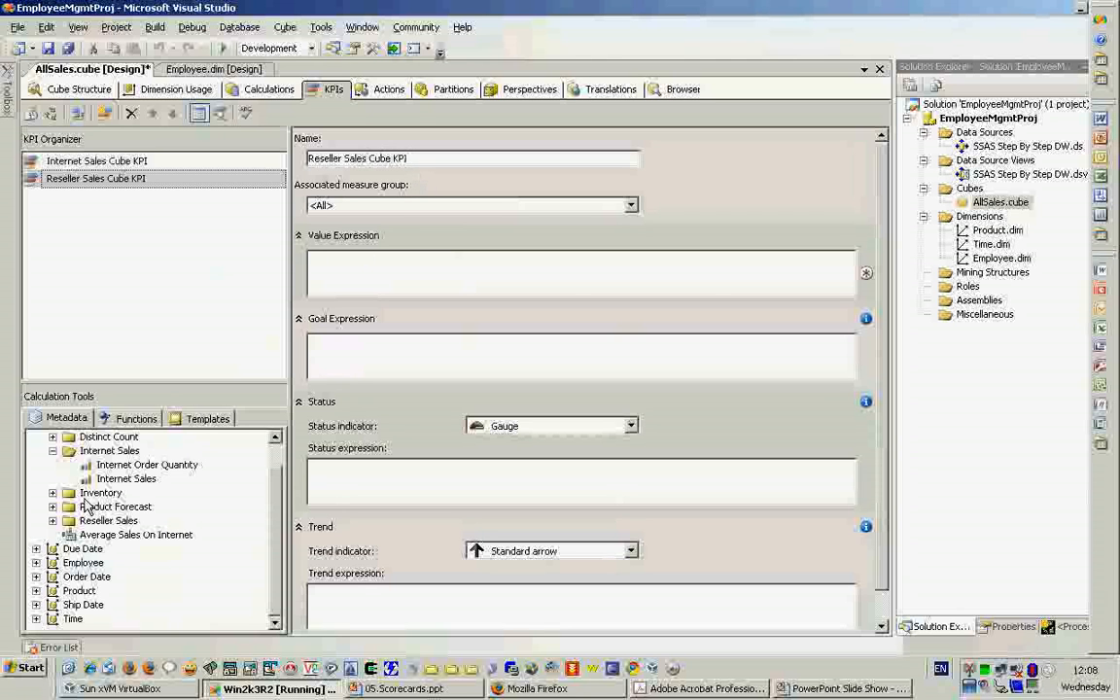
{"action": "left_click", "coordinate": [52, 522]}
{"action": "left_click_drag", "start_coordinate": [107, 549], "coordinate": [397, 275]}
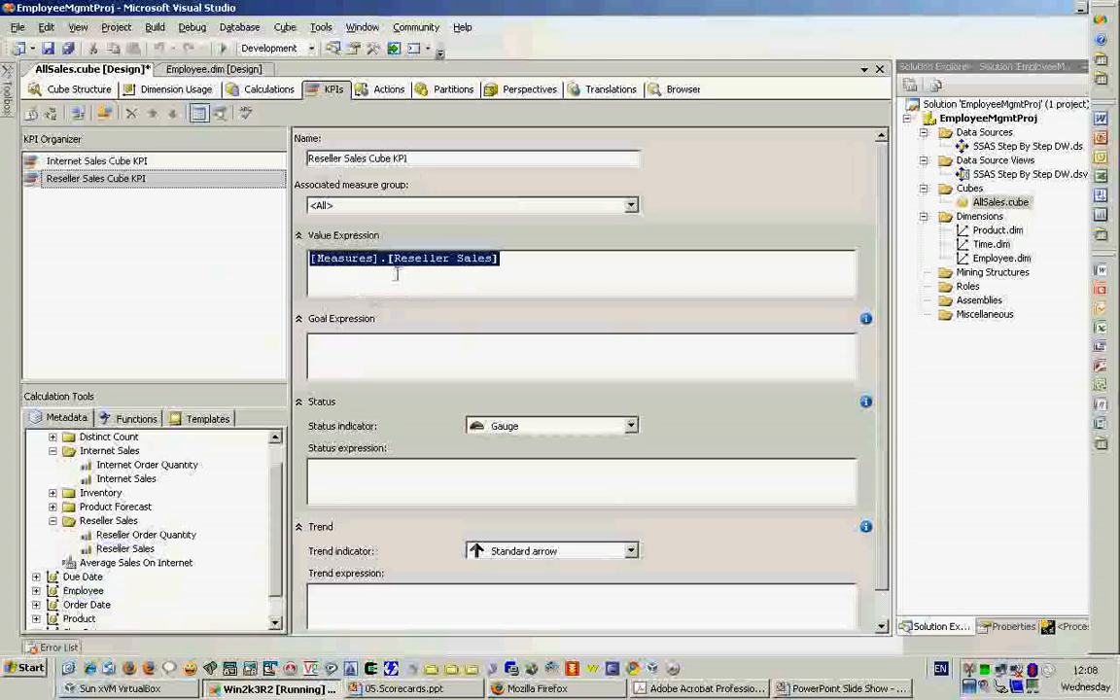
{"action": "left_click", "coordinate": [403, 356]}
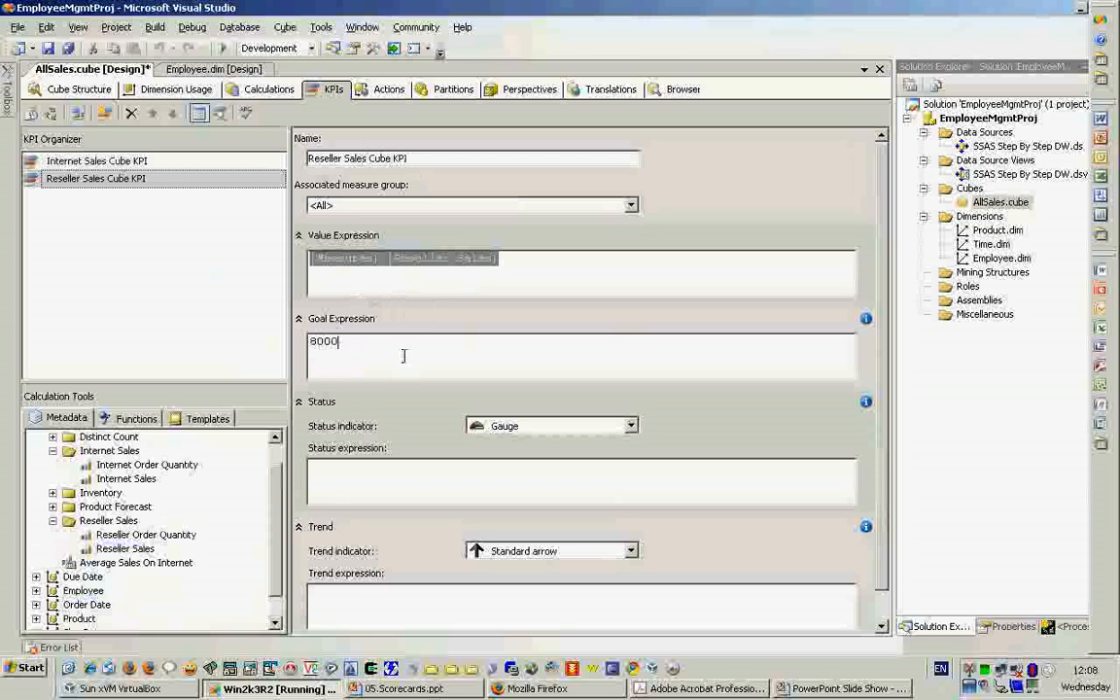
{"action": "left_click", "coordinate": [575, 265]}
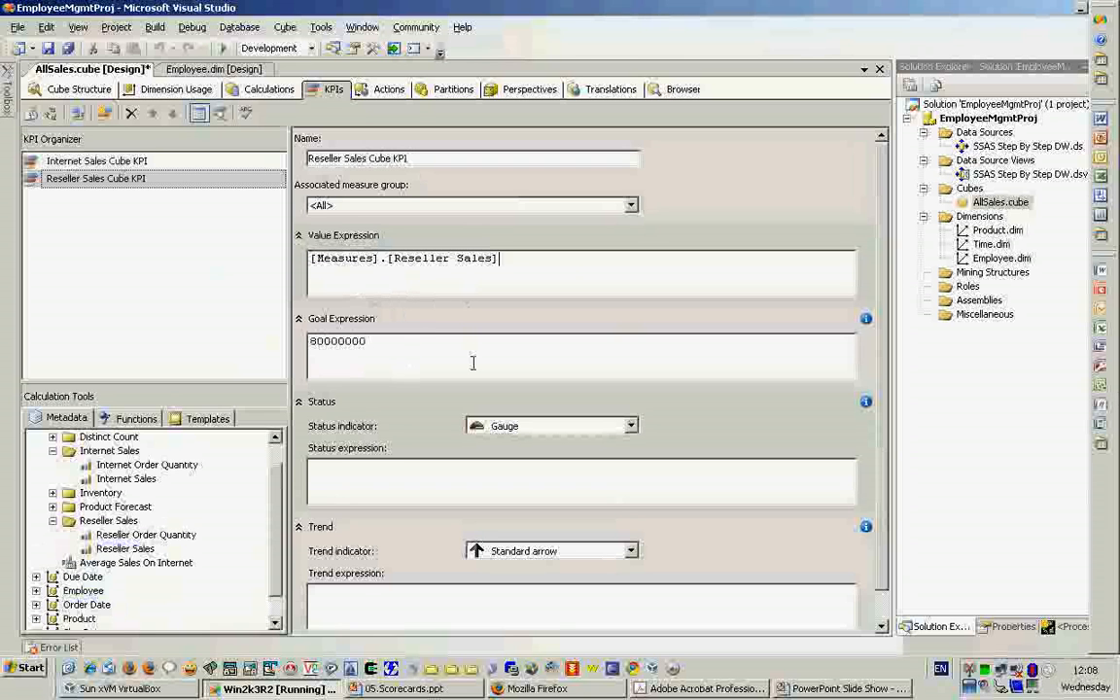
{"action": "left_click", "coordinate": [472, 361]}
- Save the AllSales cube and check the syntax of the KPI expressions
{"action": "key", "text": "ctrl+s"}
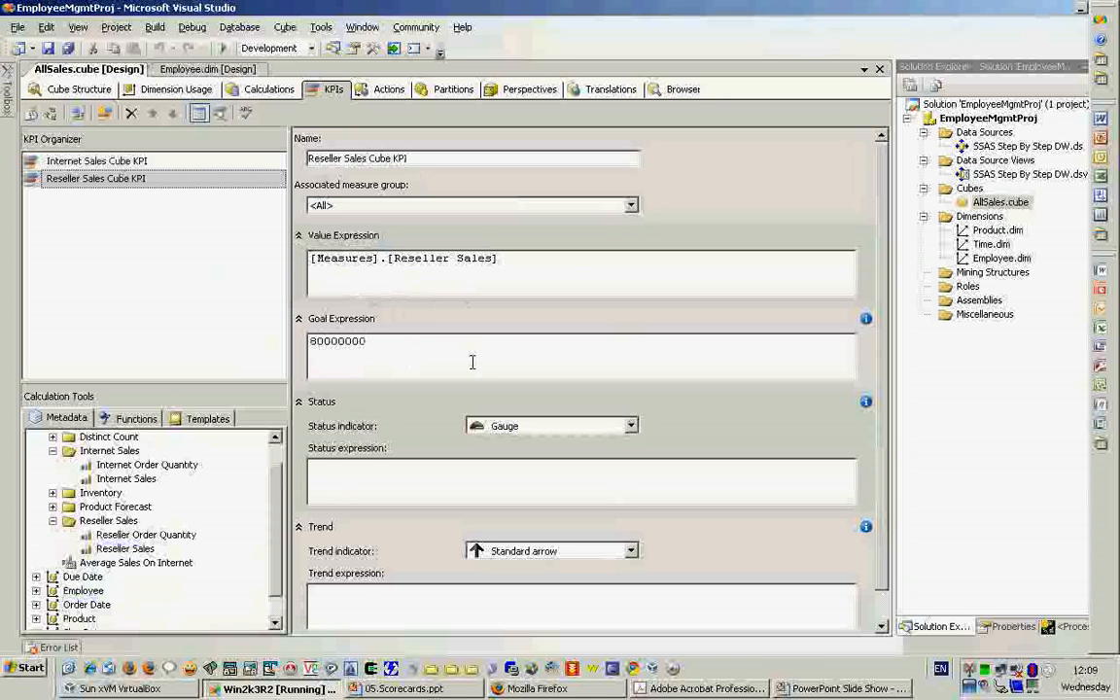
{"action": "left_click", "coordinate": [246, 114]}
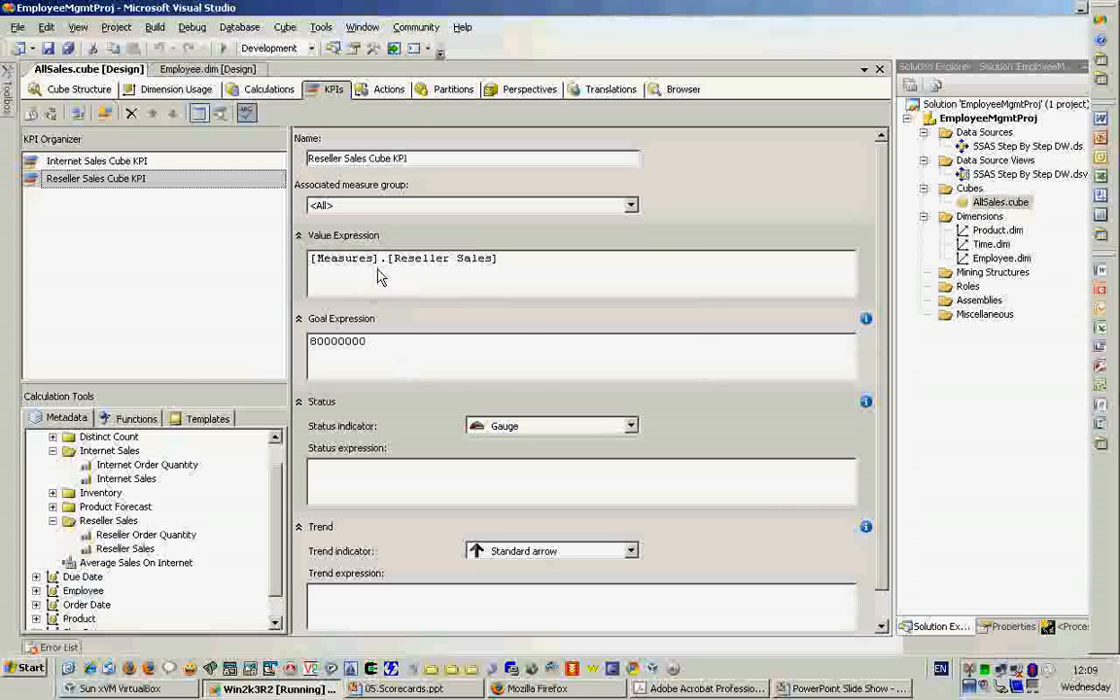
{"action": "key", "text": "alt+Tab"}
{"action": "key", "text": "alt+Tab"}
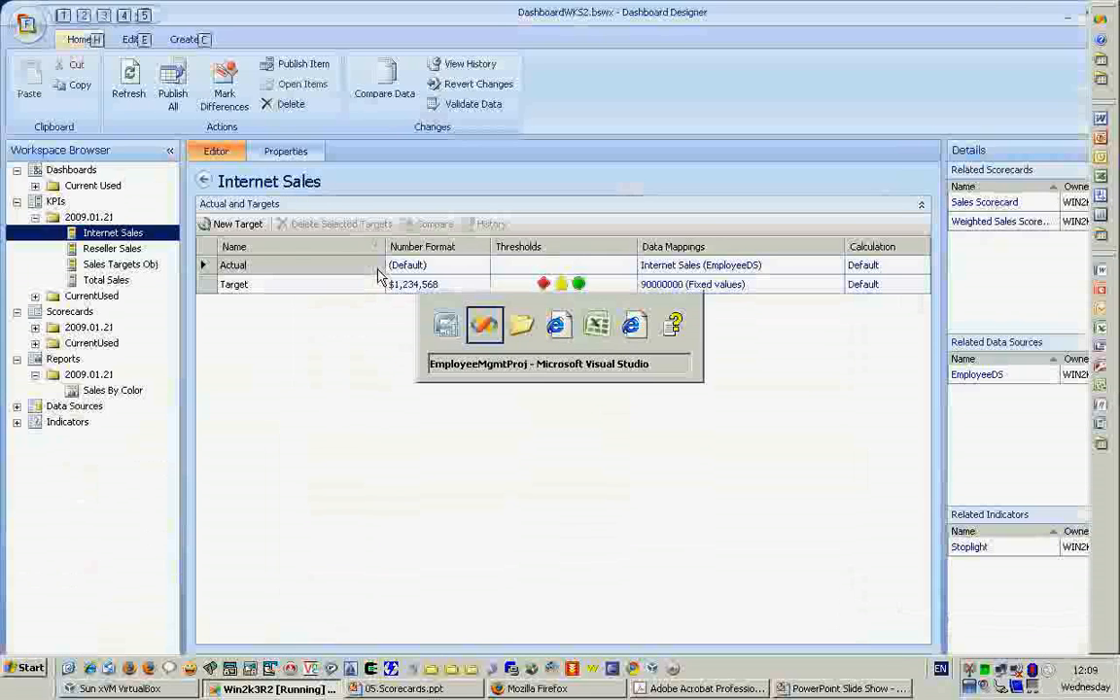
{"action": "key", "text": "Return"}
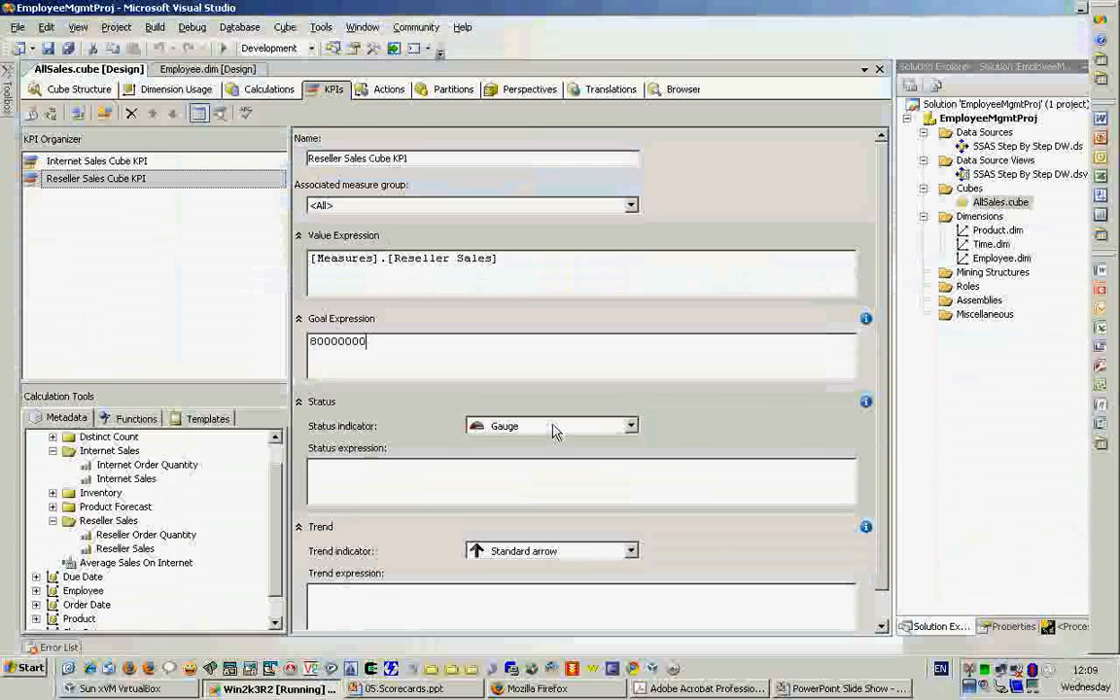
- Deploy the EmployeeMgmtProj project to the localhost server
{"action": "key", "text": "alt"}
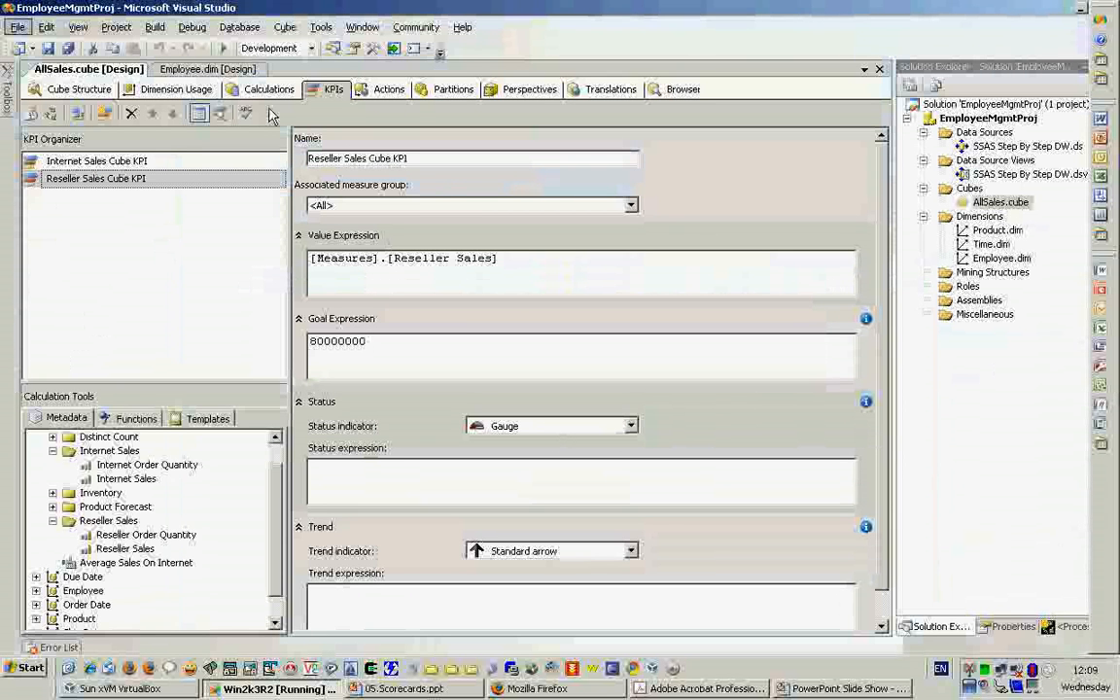
{"action": "key", "text": "Escape"}
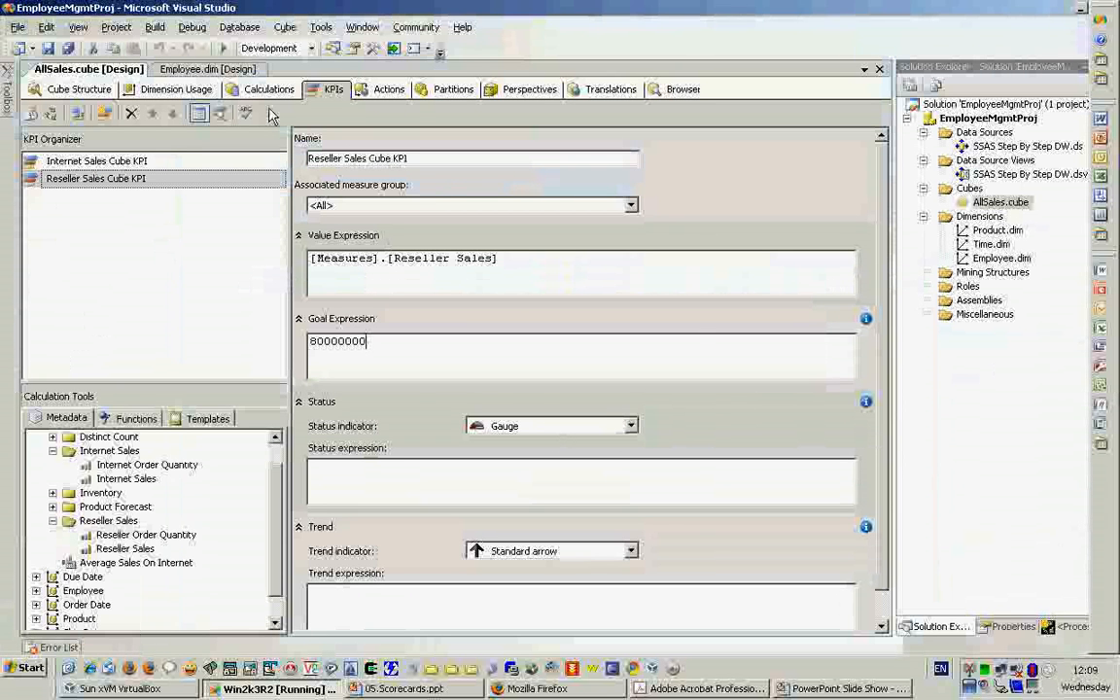
{"action": "key", "text": "alt+Tab"}
{"action": "key", "text": "Escape"}
{"action": "key", "text": "alt+b"}
{"action": "key", "text": "Escape"}
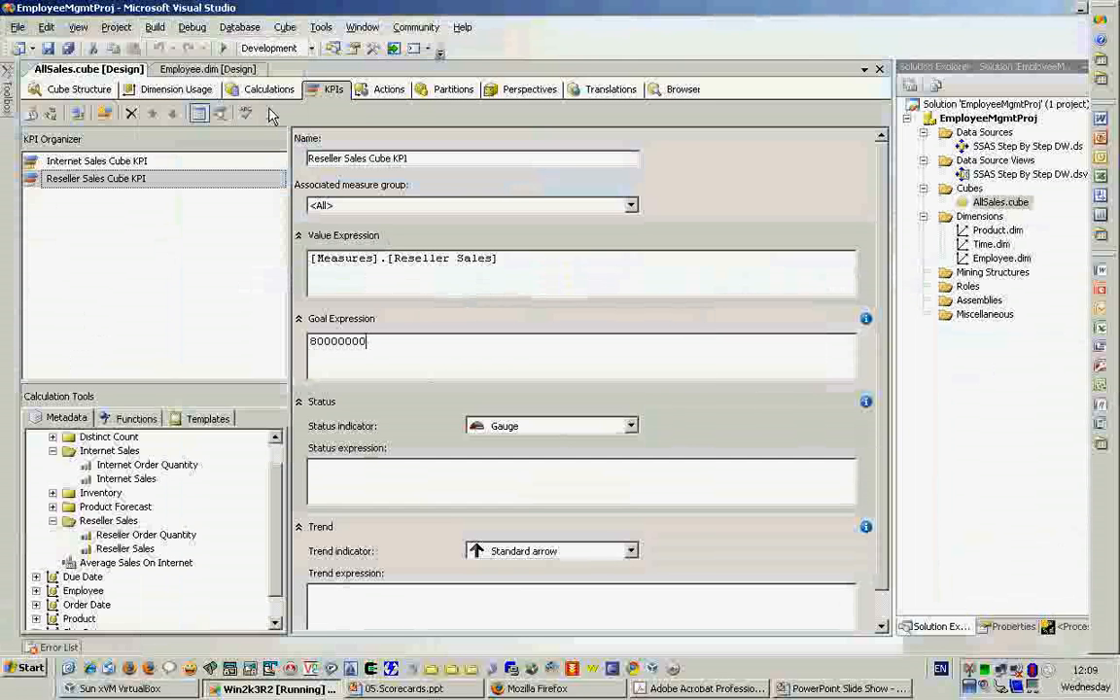
{"action": "left_click", "coordinate": [246, 689]}
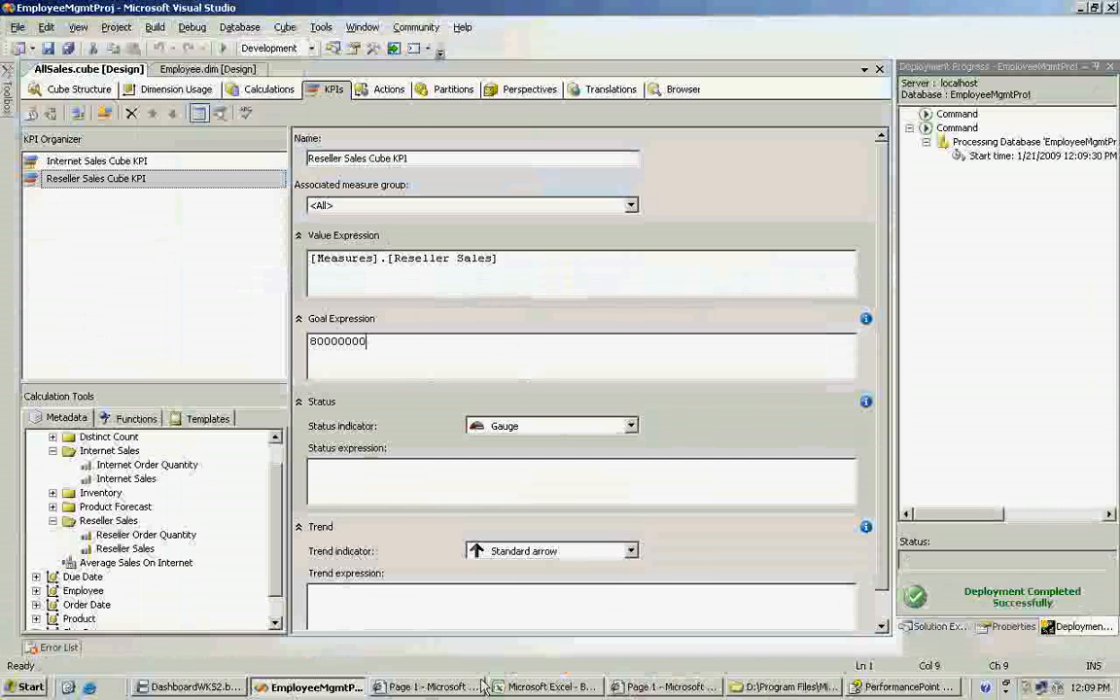
- Switch to Dashboard Designer and start a new scorecard from the Analysis Services template in the 2009.01.21 scorecards folder
{"action": "left_click", "coordinate": [191, 686]}
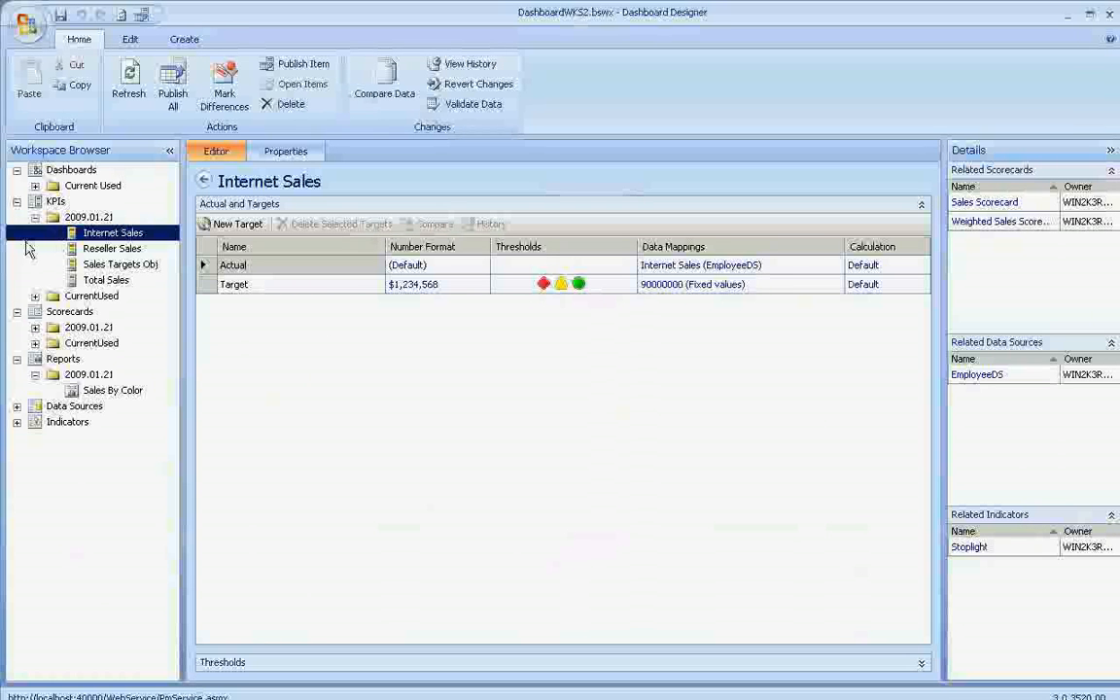
{"action": "left_click", "coordinate": [35, 329]}
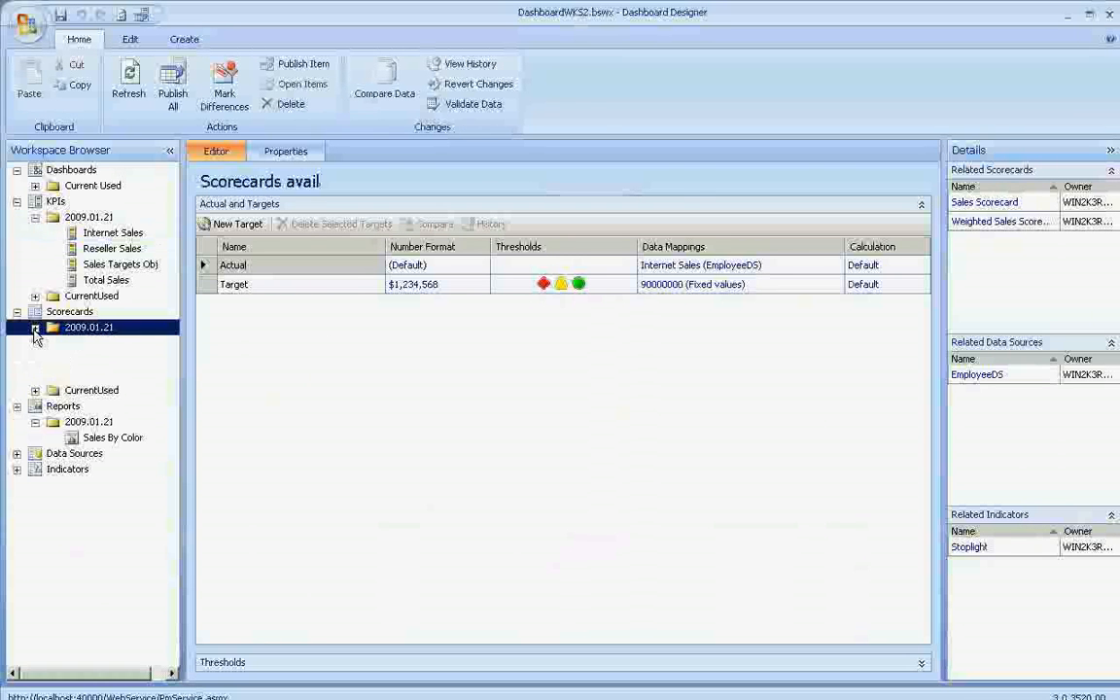
{"action": "left_click", "coordinate": [35, 329]}
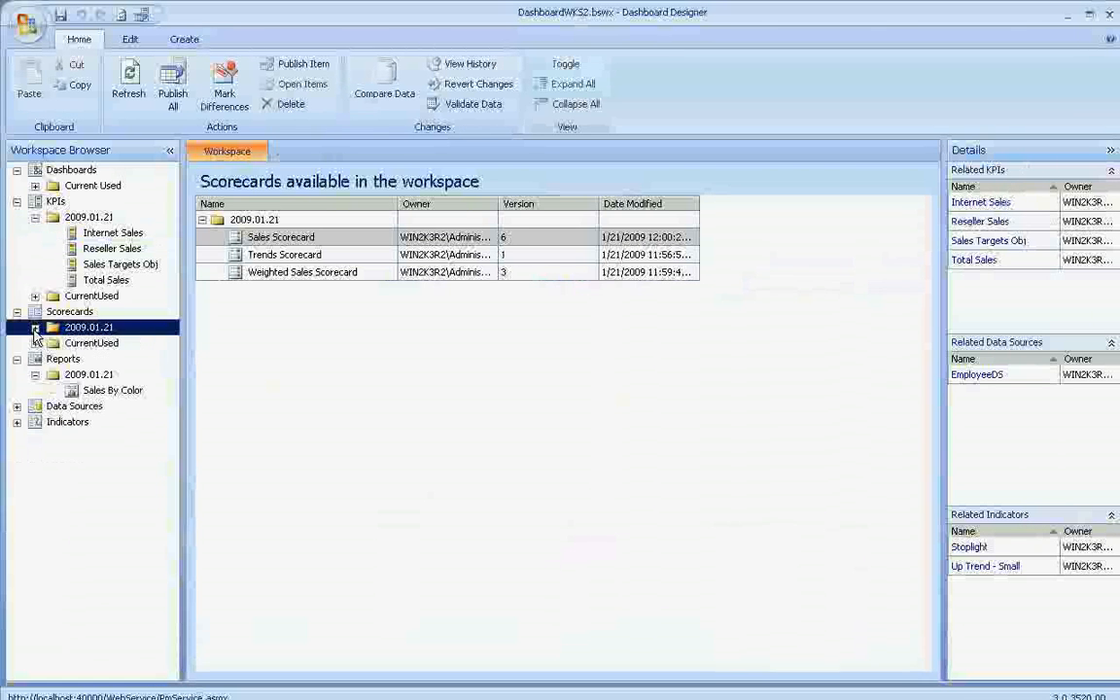
{"action": "right_click", "coordinate": [104, 331]}
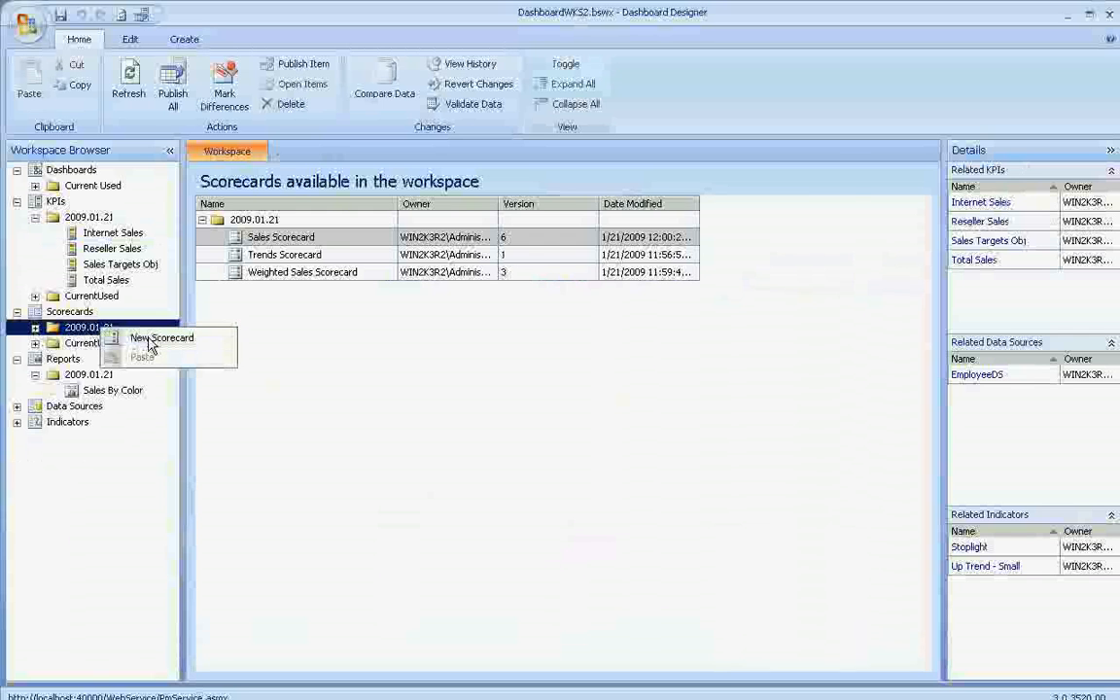
{"action": "left_click", "coordinate": [141, 335]}
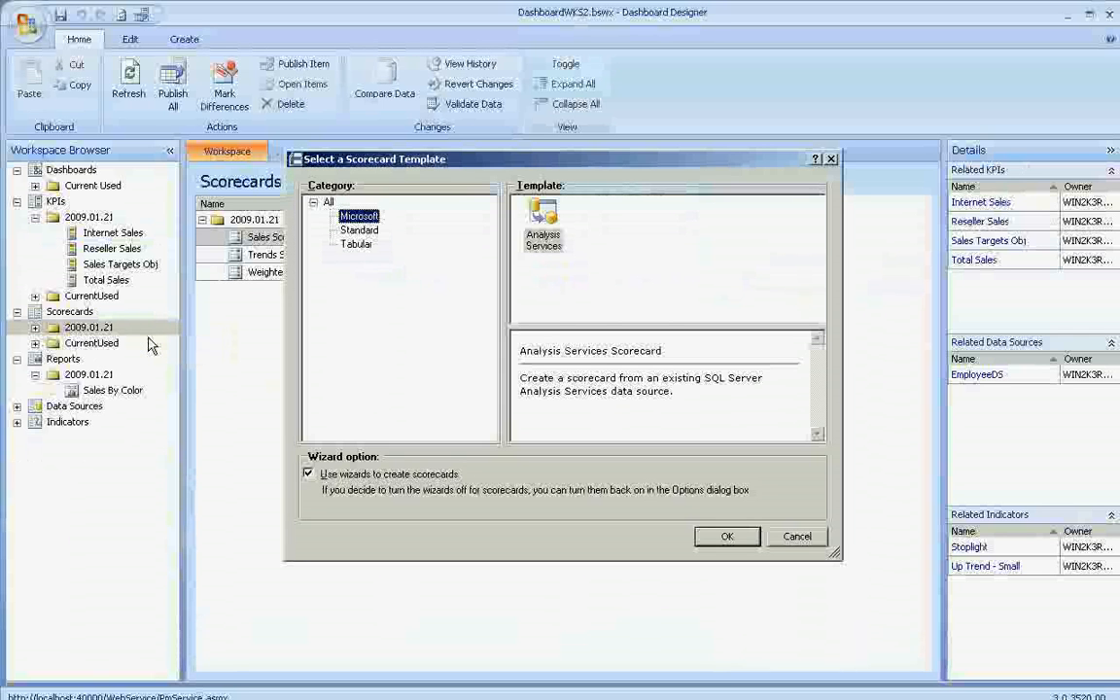
{"action": "key", "text": "Return"}
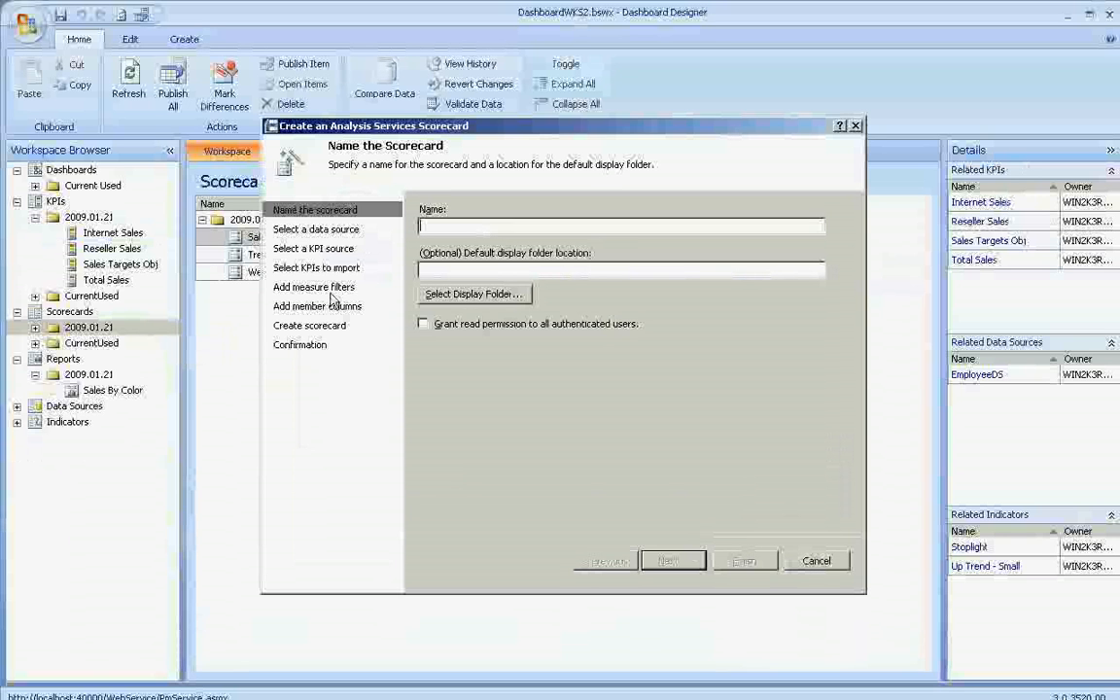
- Name the scorecard Sales Cube Scorecard and set its default display folder to 2009.01.21
{"action": "type", "text": "Sales Cube Scorecard"}
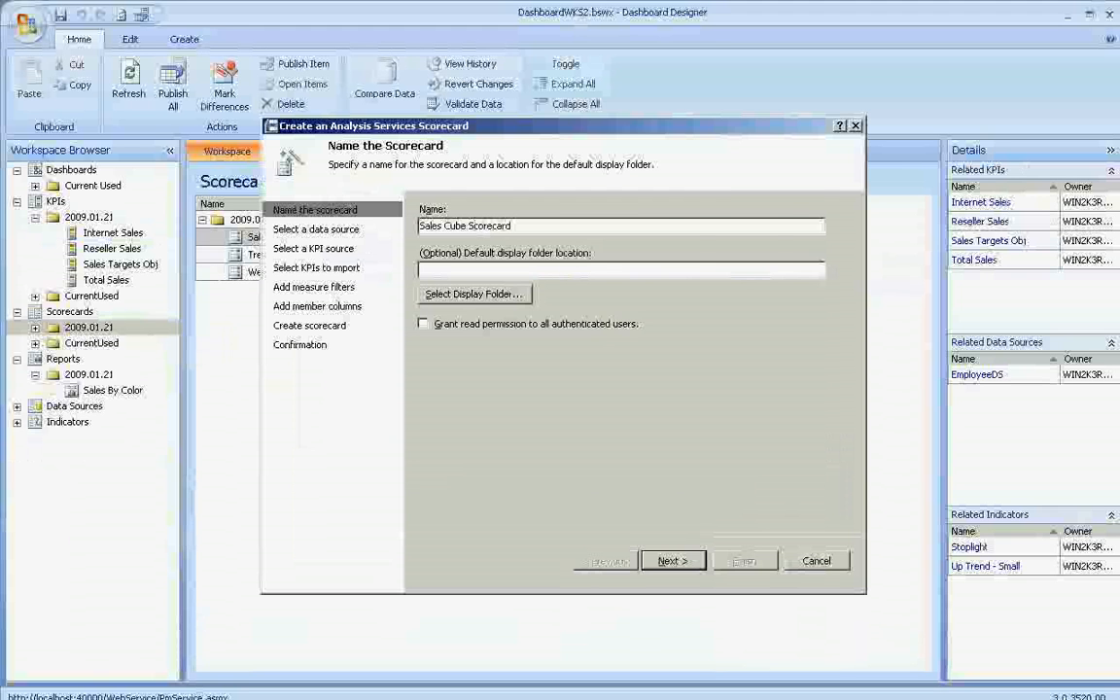
{"action": "left_click", "coordinate": [474, 294]}
{"action": "left_click", "coordinate": [428, 202]}
{"action": "left_click", "coordinate": [657, 545]}
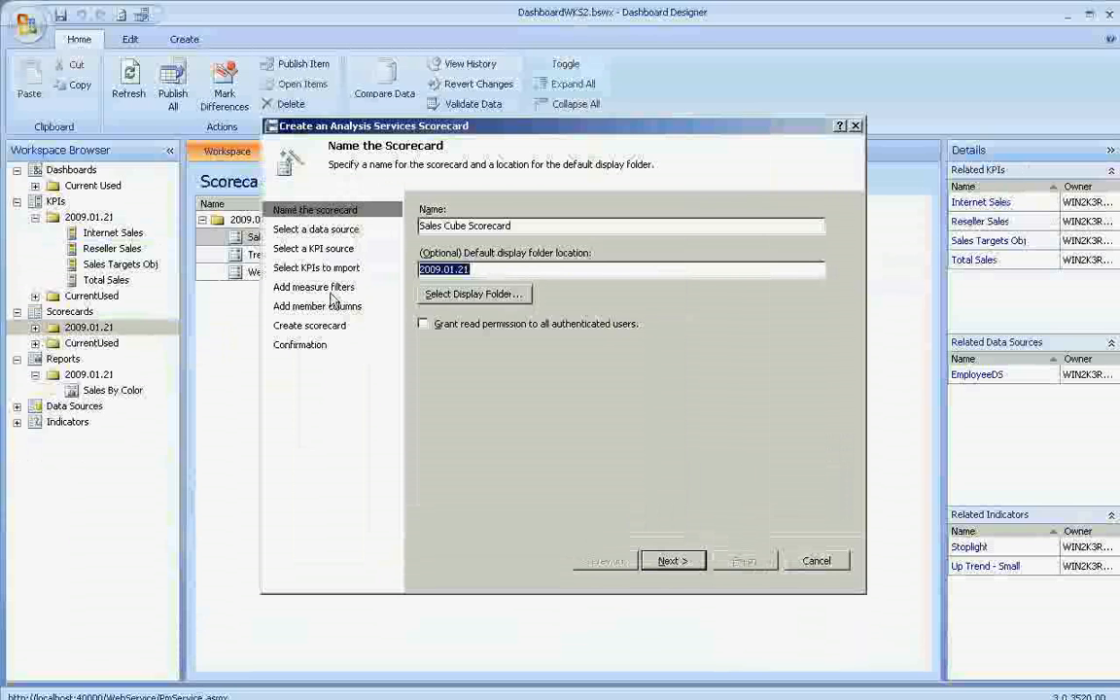
{"action": "key", "text": "Return"}
- Use the EmployeeDS workspace data source for the scorecard and choose to import SQL Server Analysis Services KPIs
{"action": "left_click", "coordinate": [530, 328]}
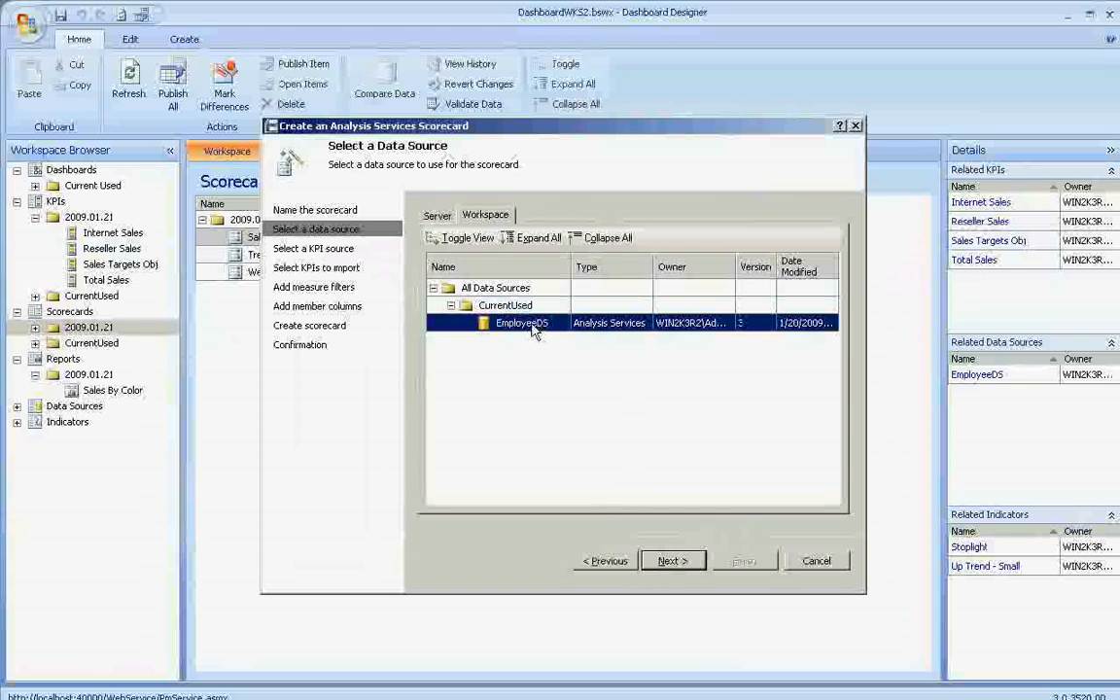
{"action": "key", "text": "Return"}
{"action": "left_click", "coordinate": [533, 331]}
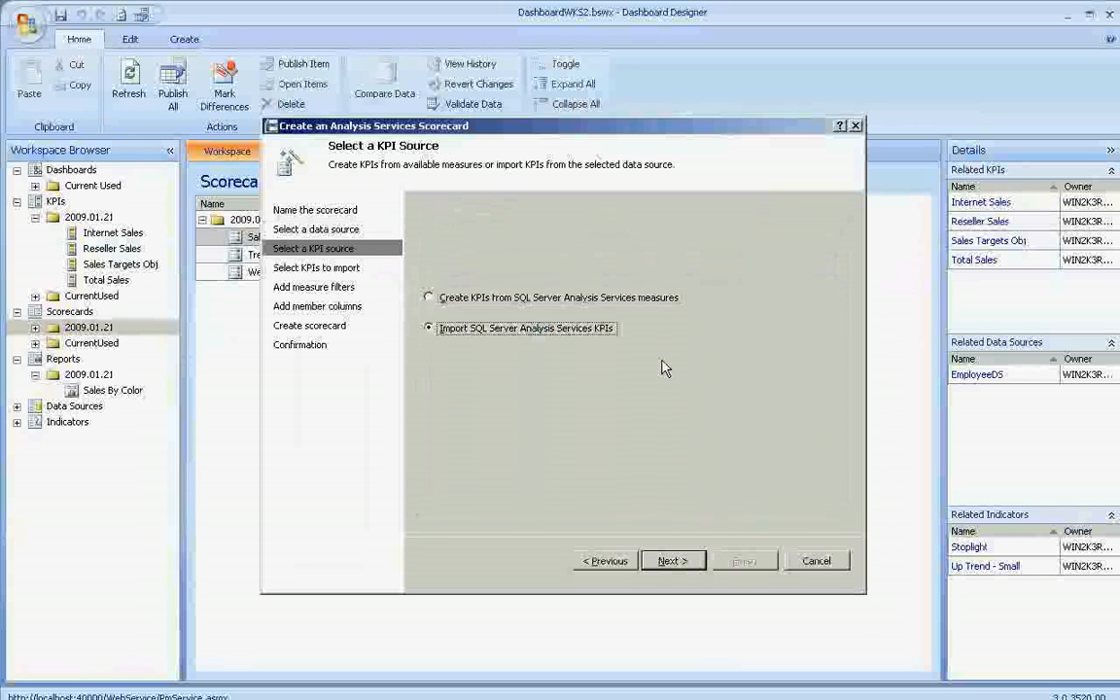
{"action": "key", "text": "Return"}
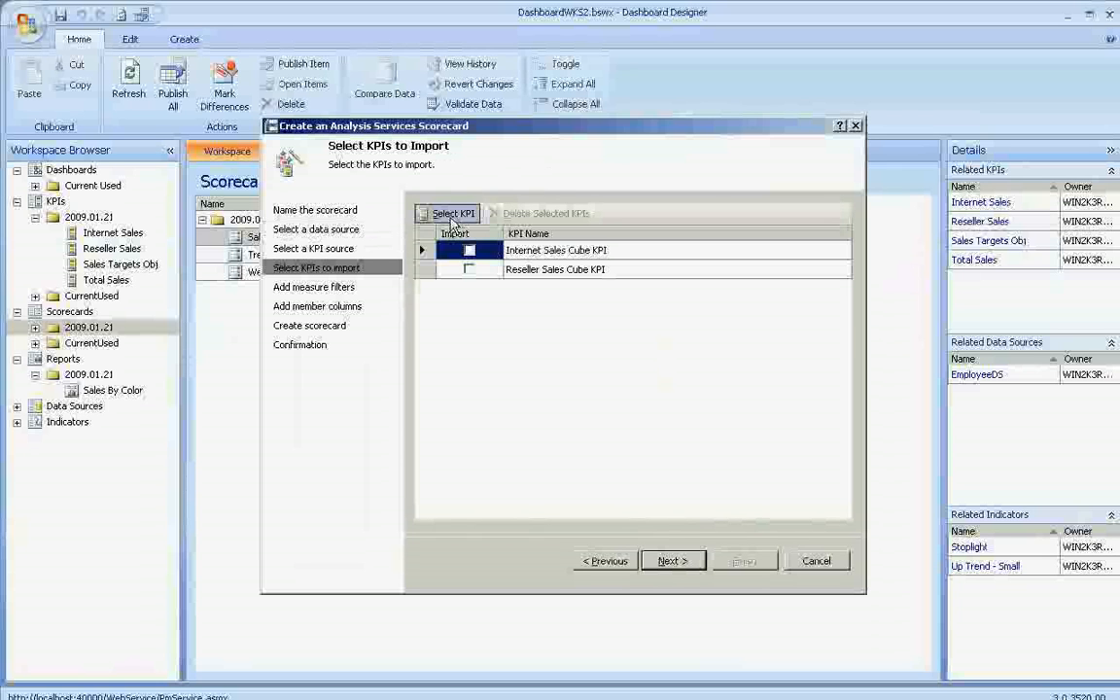
- Import the Internet Sales Cube KPI and Reseller Sales Cube KPI without measure filters or member columns, and finish creating the scorecard
{"action": "left_click", "coordinate": [654, 273]}
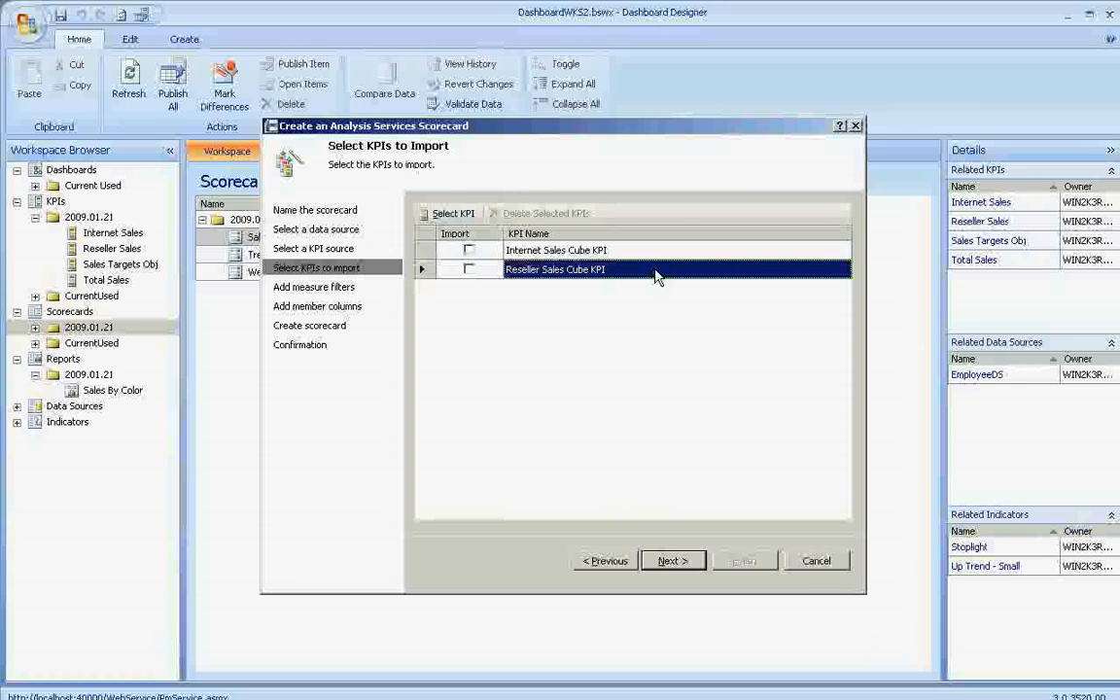
{"action": "left_click", "coordinate": [452, 215]}
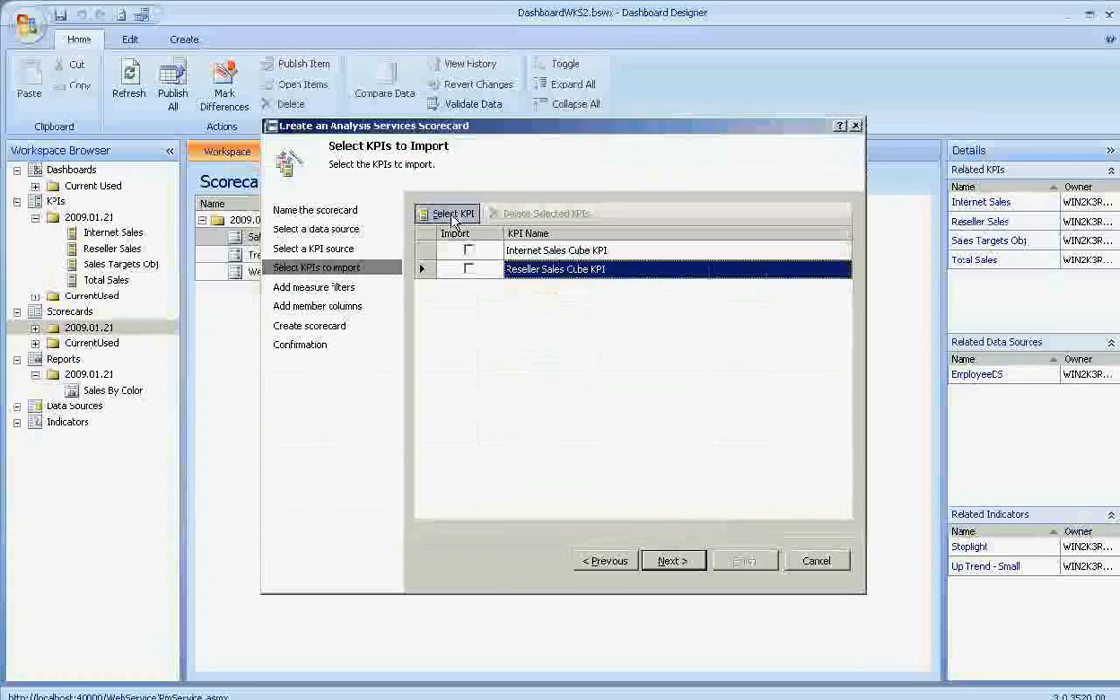
{"action": "left_click", "coordinate": [469, 250]}
{"action": "left_click", "coordinate": [468, 270]}
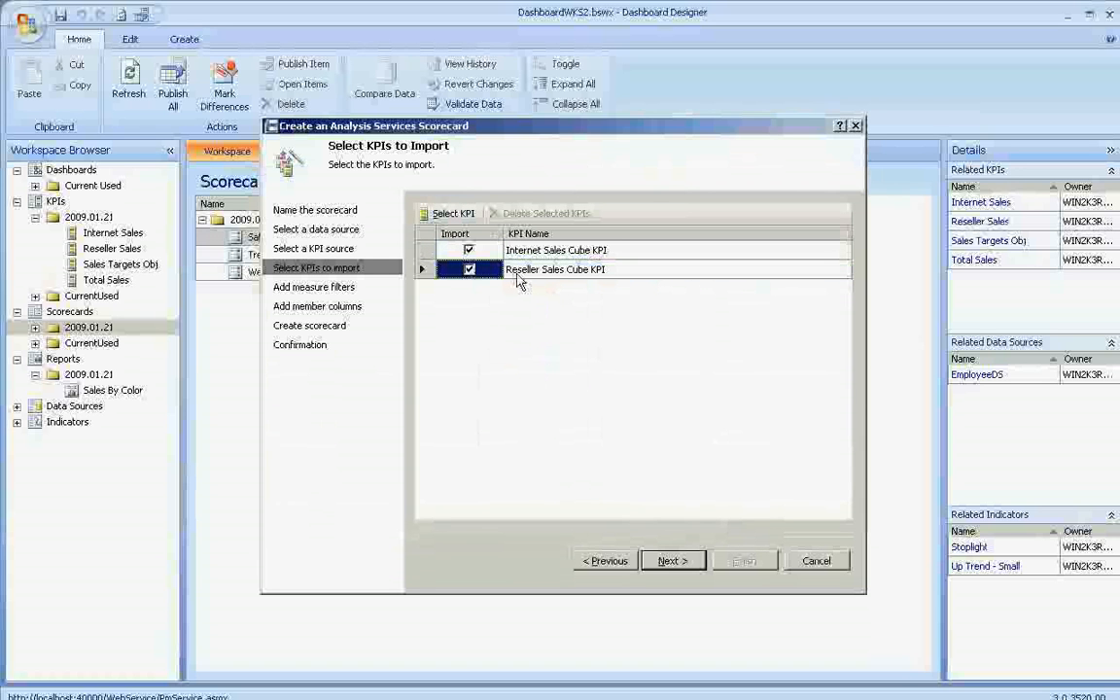
{"action": "key", "text": "alt+n"}
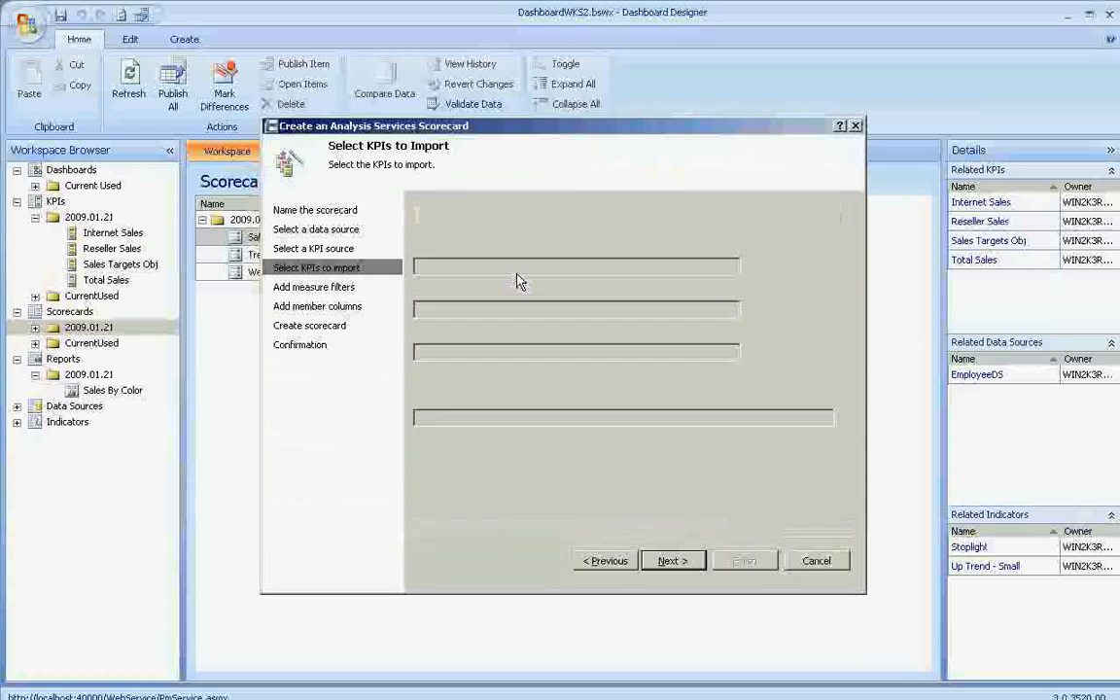
{"action": "key", "text": "alt+n"}
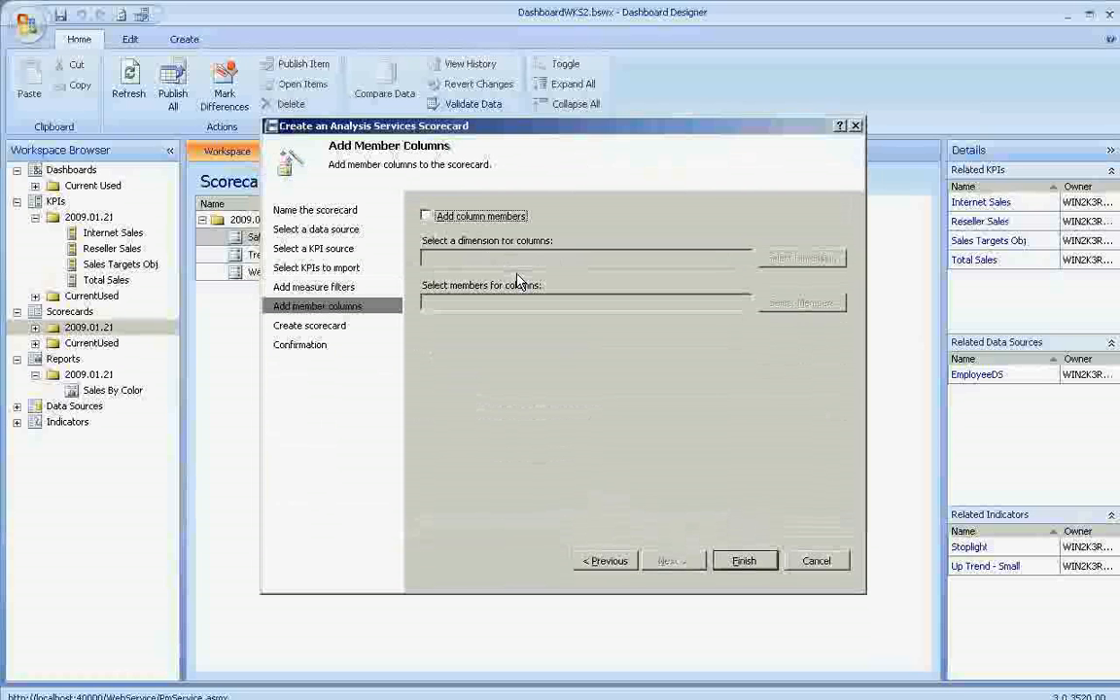
{"action": "key", "text": "alt+f"}
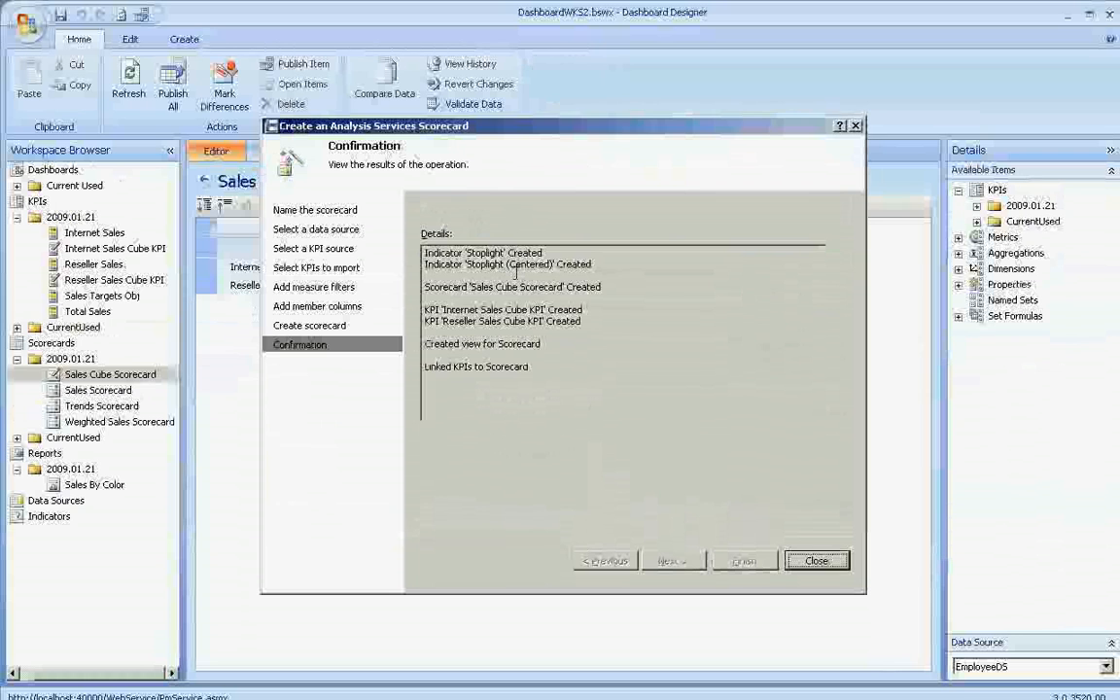
{"action": "key", "text": "Return"}
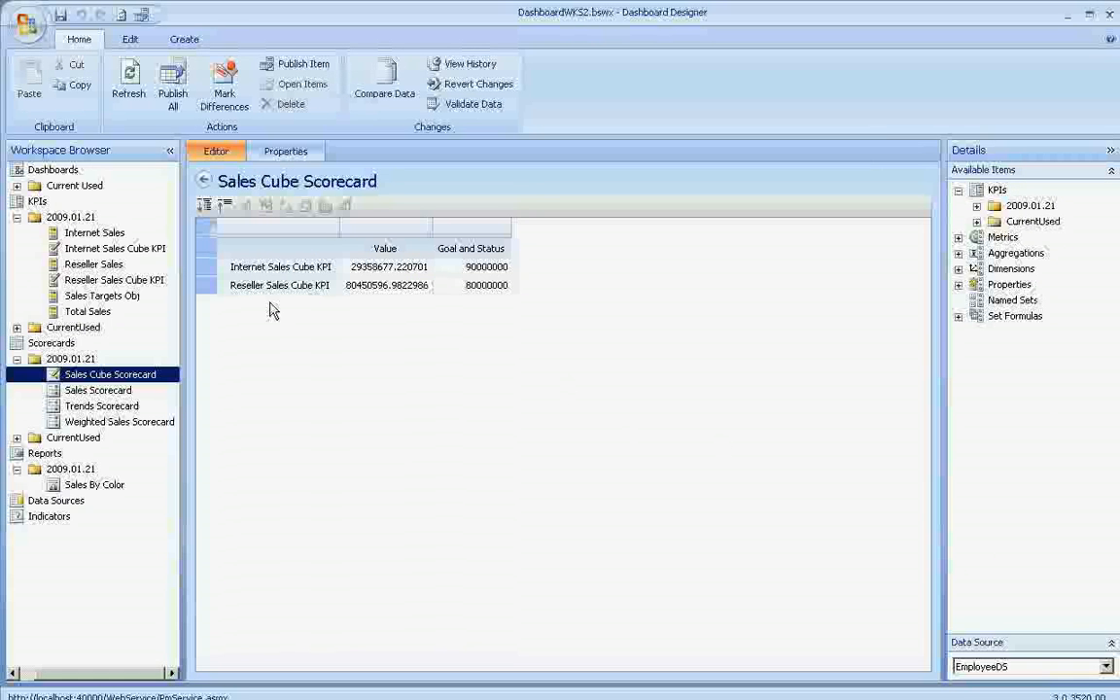
- Examine the MDX tuple formula mapped to the Value row of the Internet Sales Cube KPI
{"action": "left_click", "coordinate": [130, 249]}
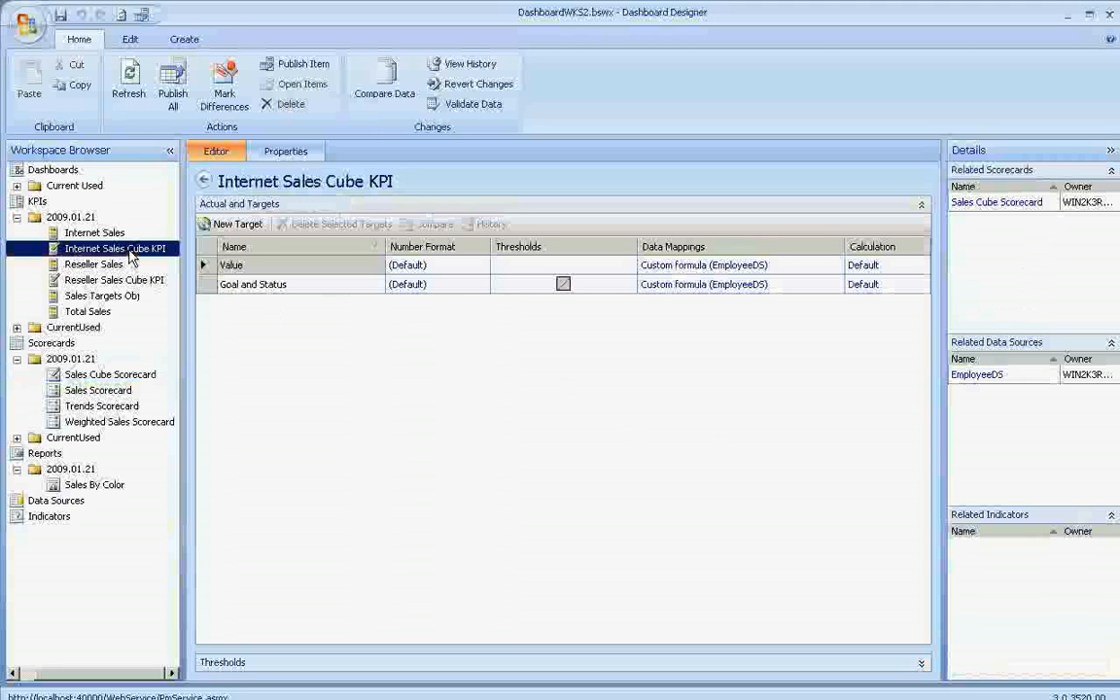
{"action": "left_click", "coordinate": [276, 289]}
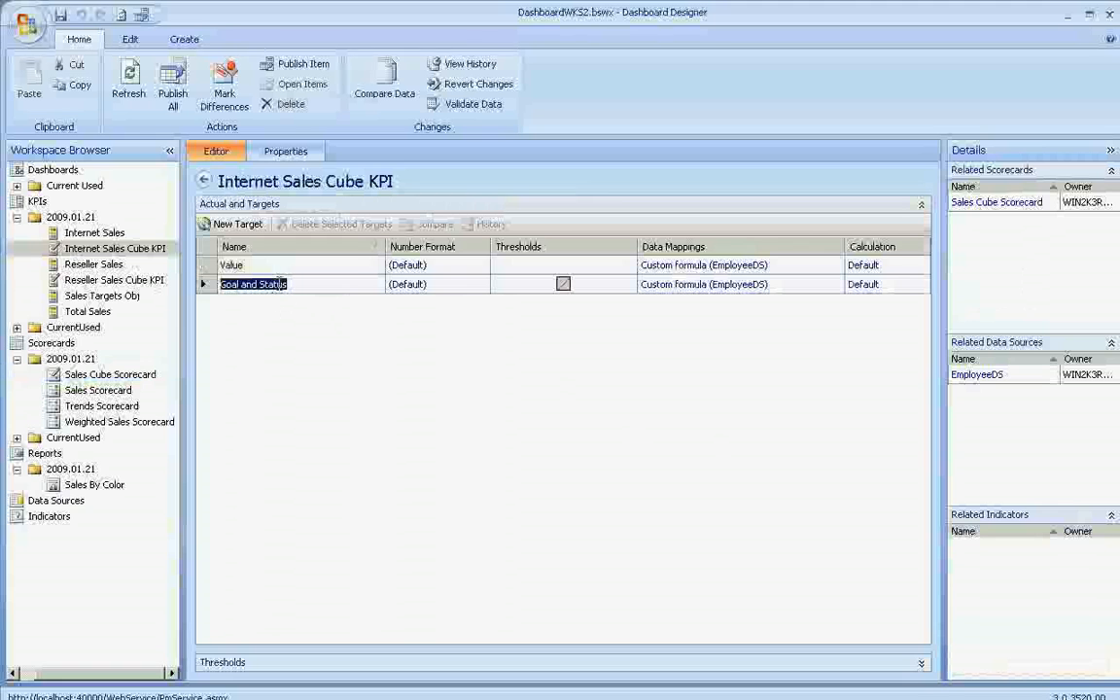
{"action": "left_click", "coordinate": [740, 265]}
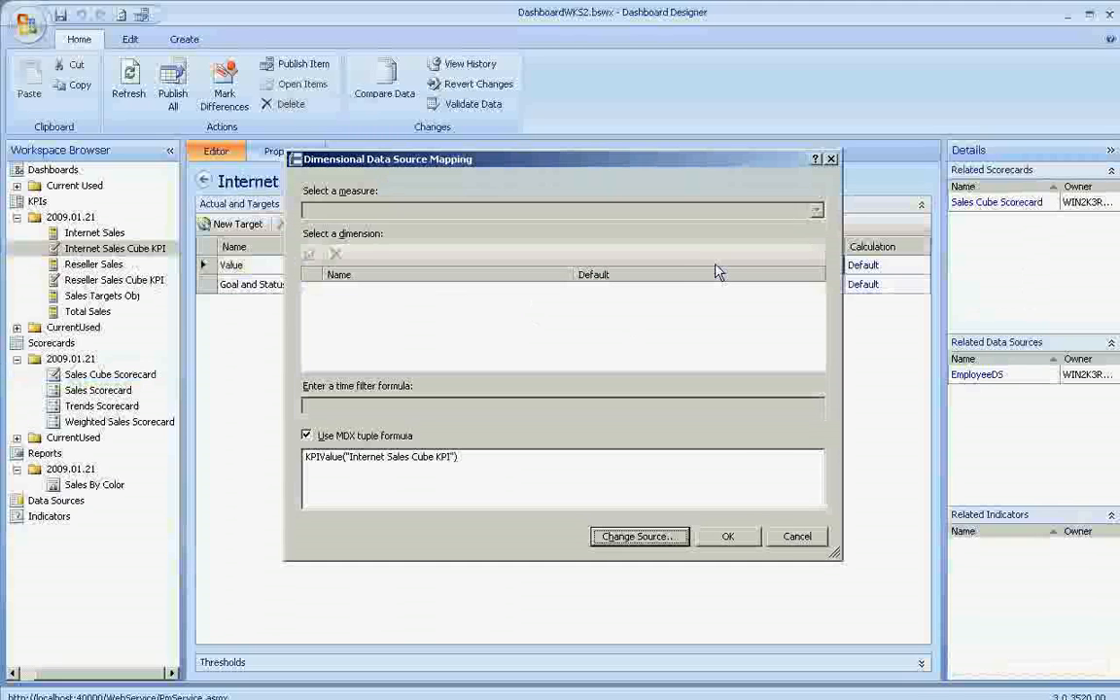
{"action": "left_click_drag", "start_coordinate": [464, 454], "coordinate": [264, 437]}
{"action": "left_click_drag", "start_coordinate": [349, 457], "coordinate": [503, 457]}
{"action": "left_click", "coordinate": [504, 457]}
{"action": "key", "text": "Return"}
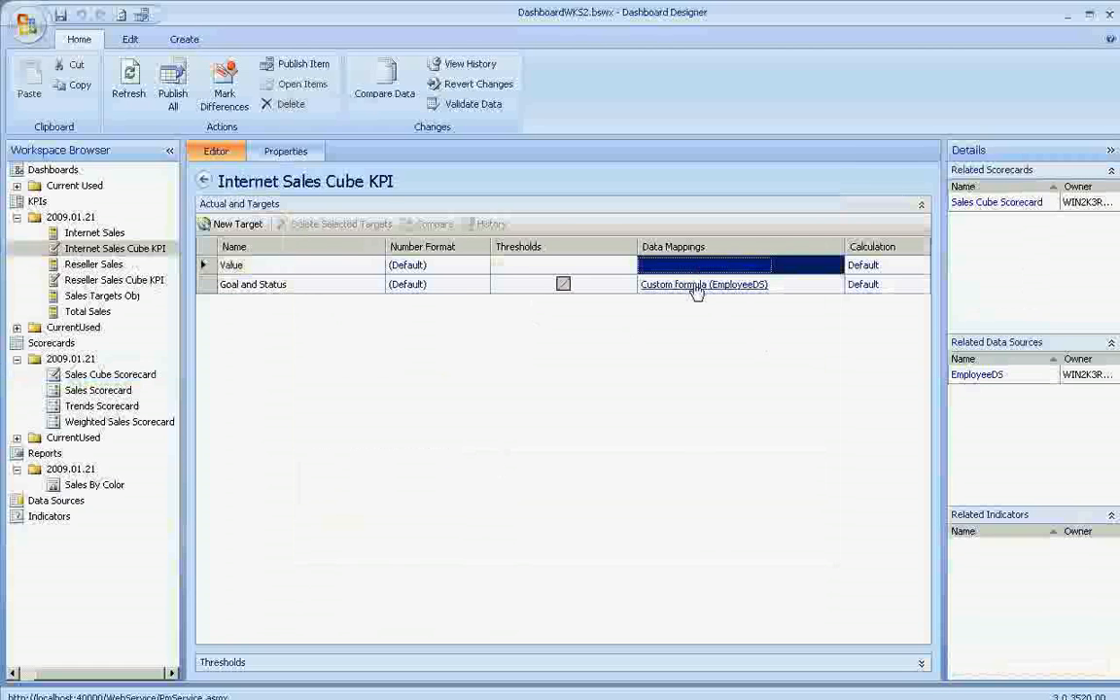
- Check the Goal and Status row against the Internet Sales Cube KPI definition in Visual Studio, and return to Dashboard Designer
{"action": "left_click", "coordinate": [263, 292]}
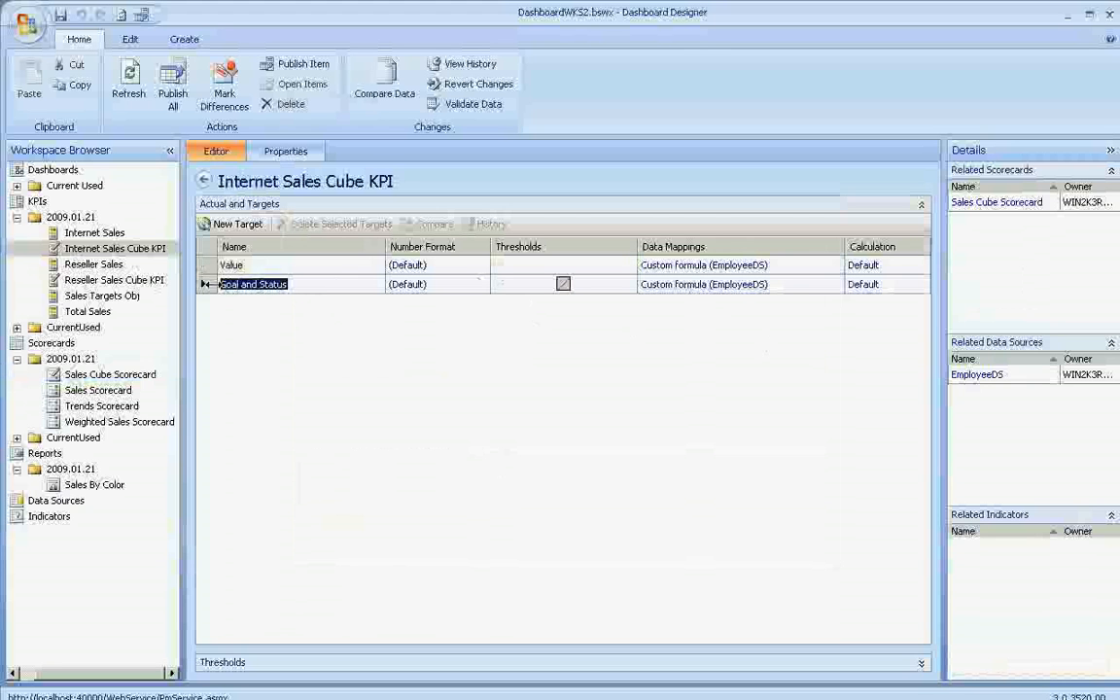
{"action": "left_click", "coordinate": [240, 284]}
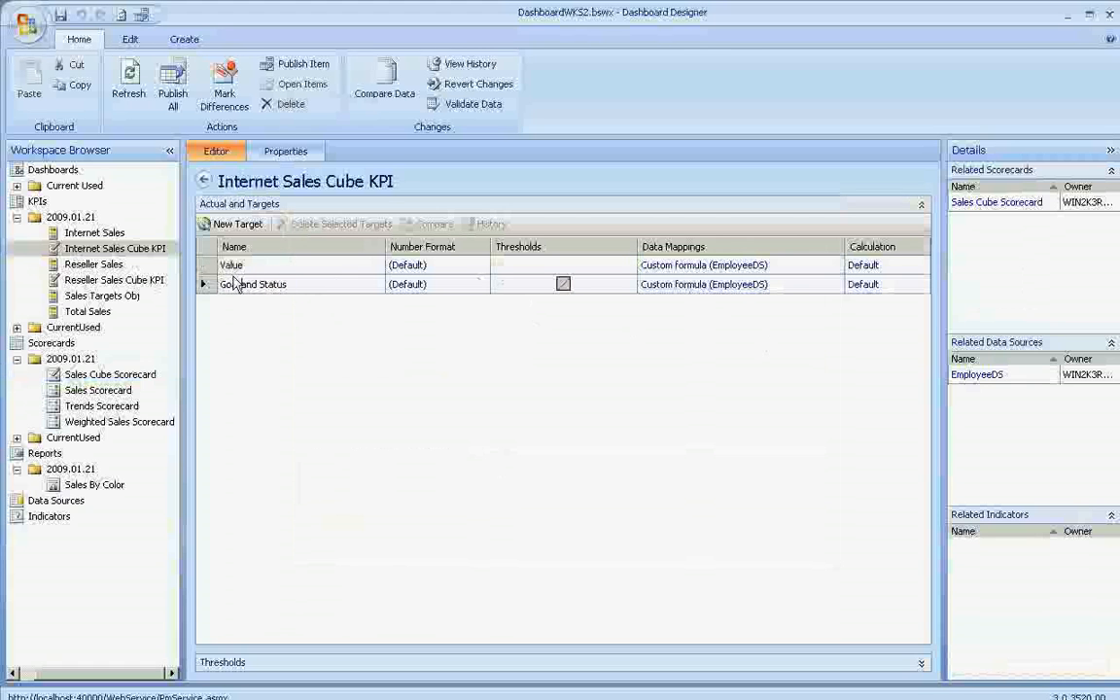
{"action": "key", "text": "alt+Tab"}
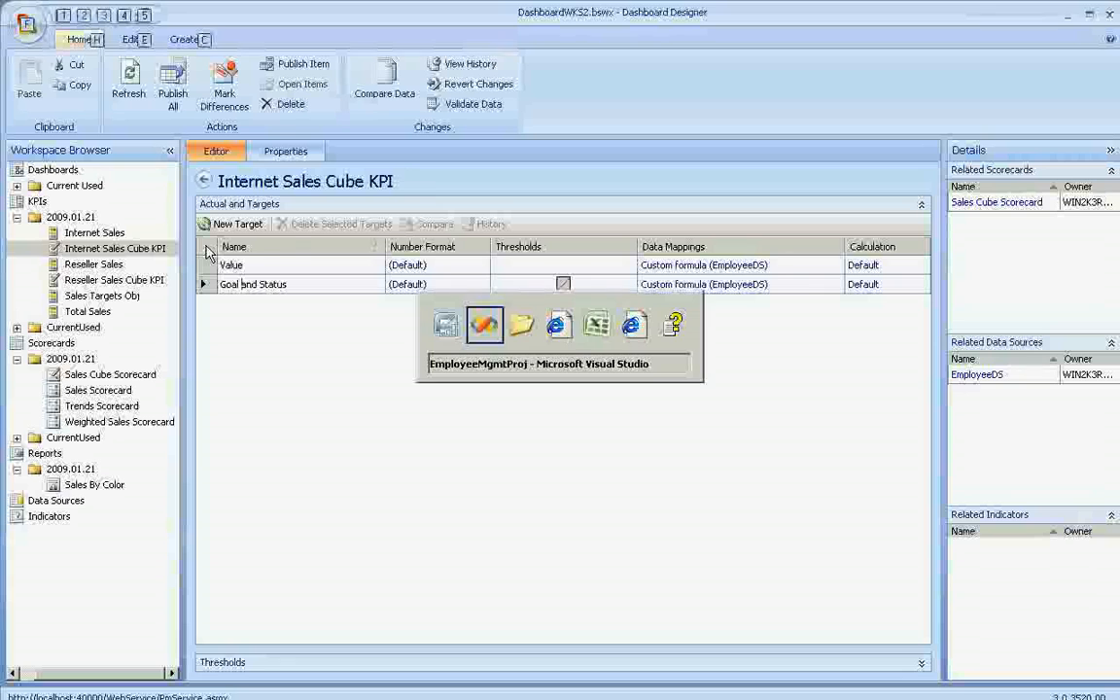
{"action": "left_click", "coordinate": [66, 160]}
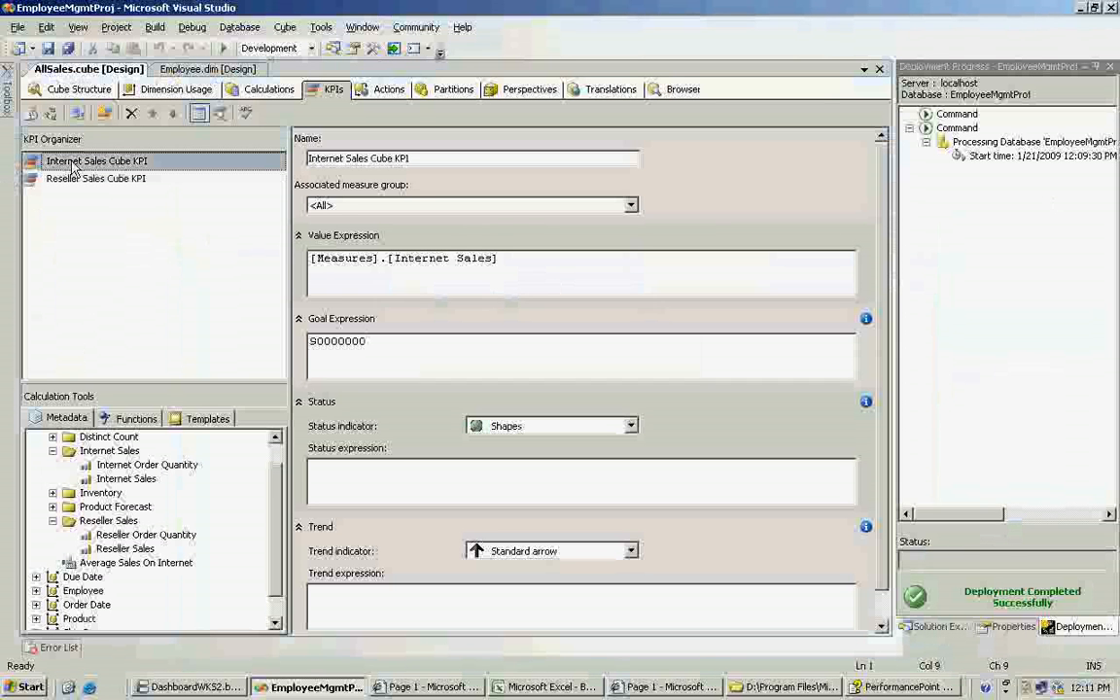
{"action": "key", "text": "F4"}
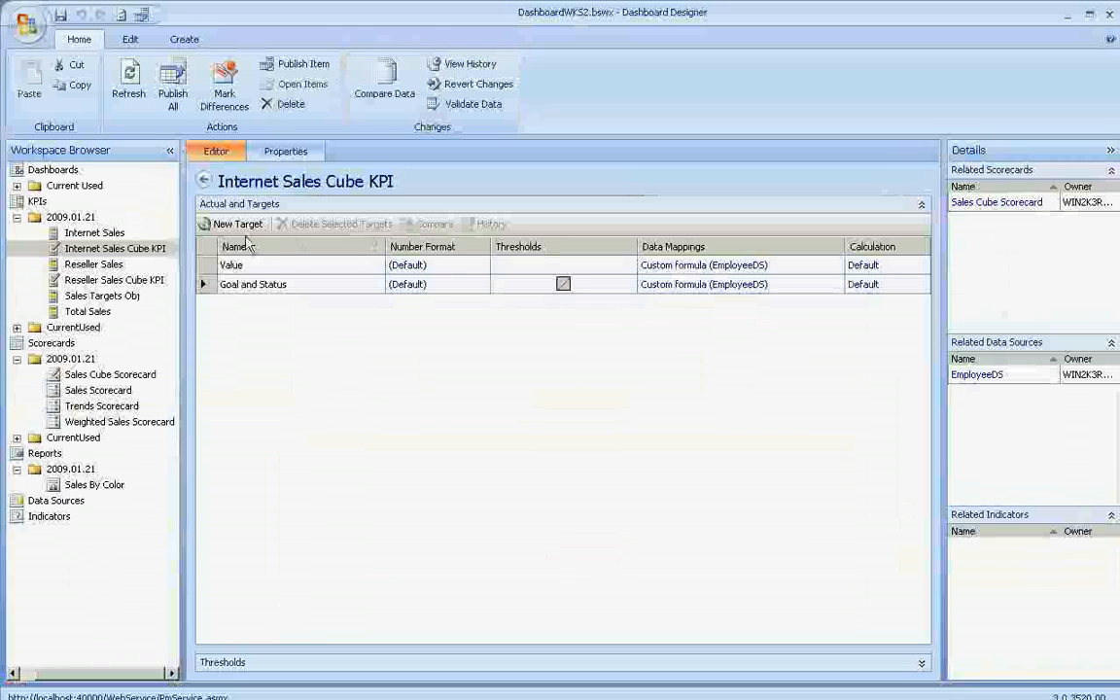
- Override the number format of the Internet Sales Cube KPI's Value with 0 decimal places and a leading $ symbol
{"action": "left_click", "coordinate": [405, 270]}
{"action": "left_click", "coordinate": [519, 255]}
{"action": "key", "text": "Tab"}
{"action": "key", "text": "Tab"}
{"action": "key", "text": "Tab"}
{"action": "type", "text": "$"}
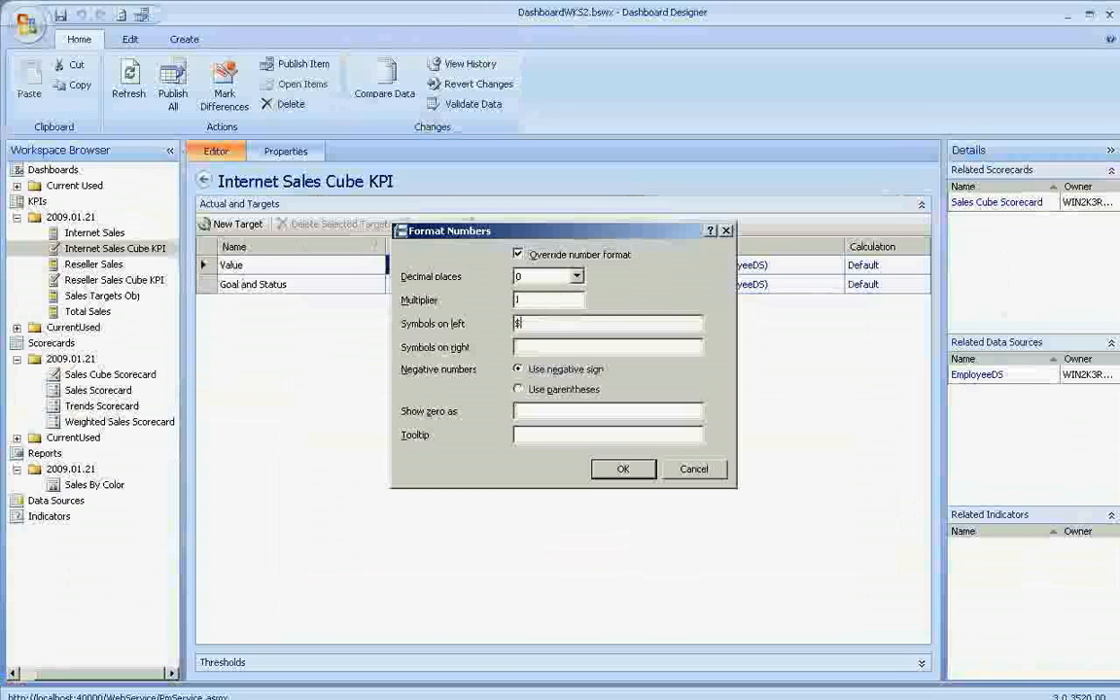
{"action": "key", "text": "Return"}
- Format the Internet Sales Cube KPI's Goal and Status with 0 decimals and a leading $ symbol, showing zero as 0
{"action": "left_click", "coordinate": [399, 285]}
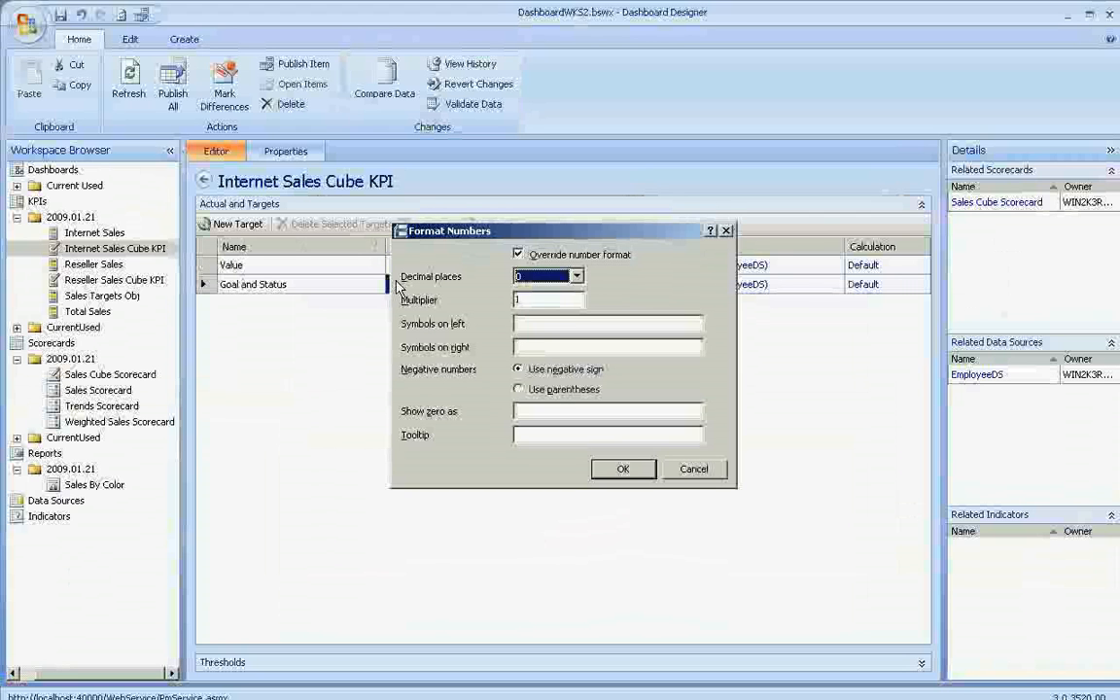
{"action": "key", "text": "Tab"}
{"action": "key", "text": "Tab"}
{"action": "type", "text": "$"}
{"action": "key", "text": "Tab"}
{"action": "key", "text": "Tab"}
{"action": "key", "text": "Tab"}
{"action": "type", "text": "0"}
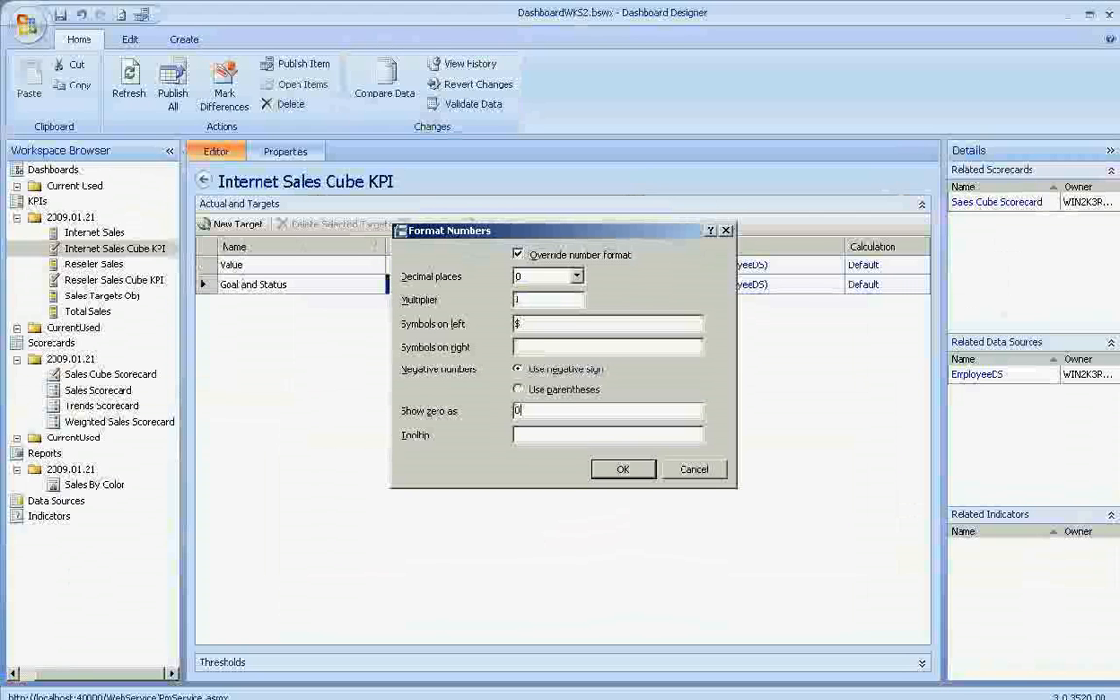
{"action": "key", "text": "Return"}
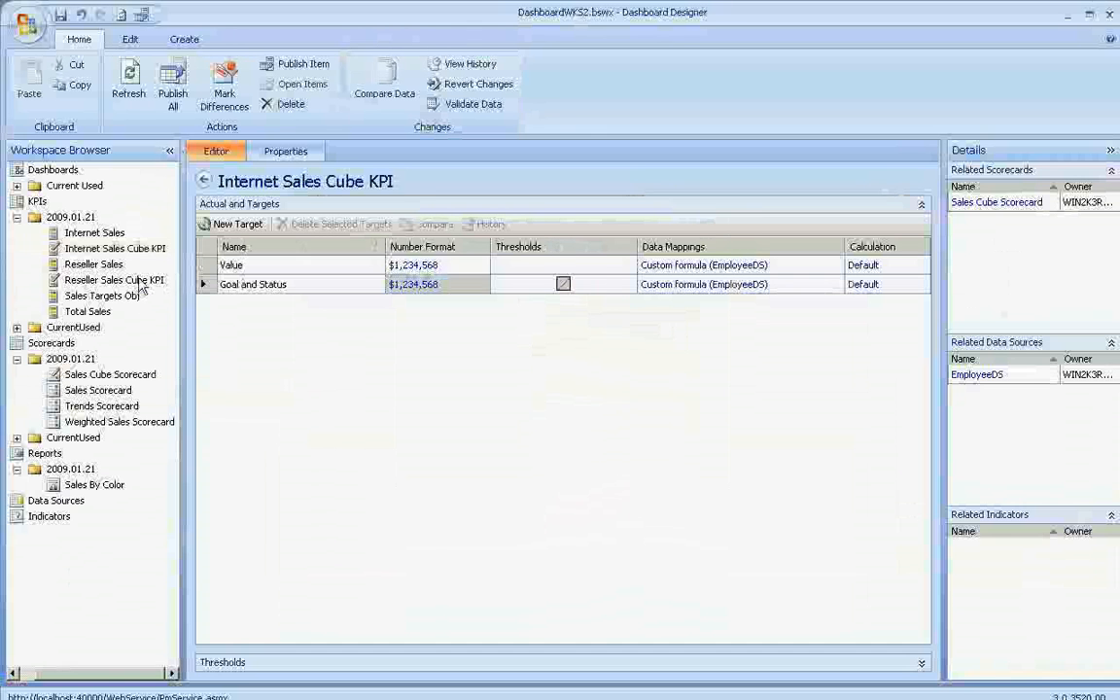
- Override the number format of the Reseller Sales Cube KPI's Value with 0 decimal places and a leading $ symbol
{"action": "left_click", "coordinate": [114, 280]}
{"action": "left_click", "coordinate": [413, 267]}
{"action": "key", "text": "space"}
{"action": "key", "text": "Tab"}
{"action": "type", "text": "0"}
{"action": "key", "text": "Tab"}
{"action": "key", "text": "Tab"}
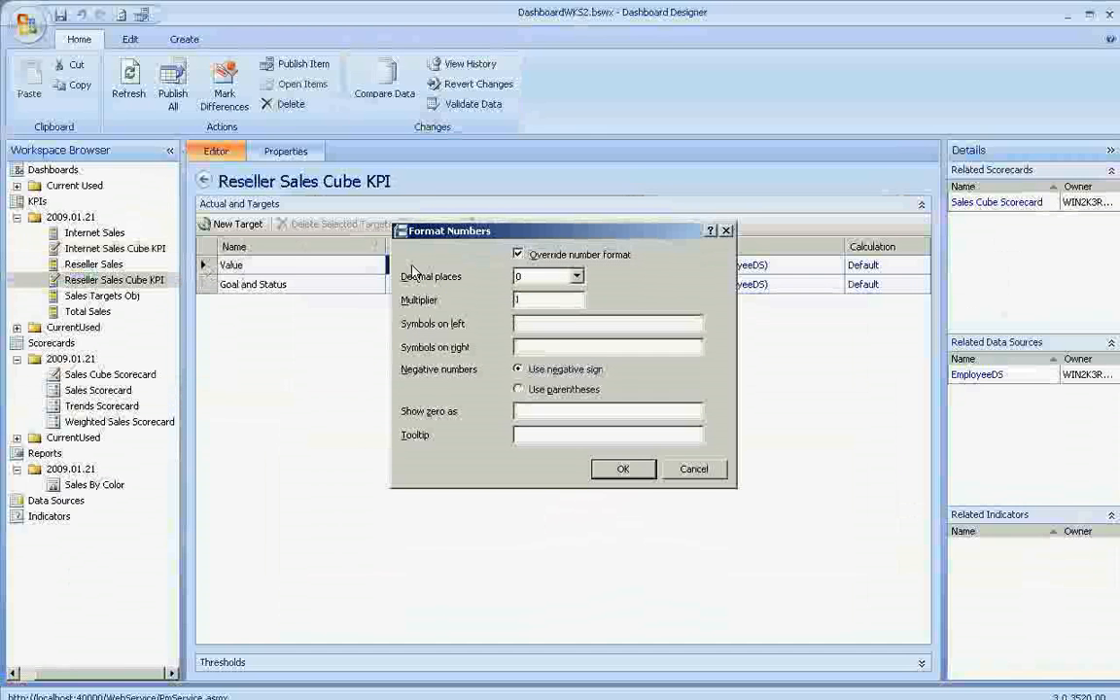
{"action": "key", "text": "Return"}
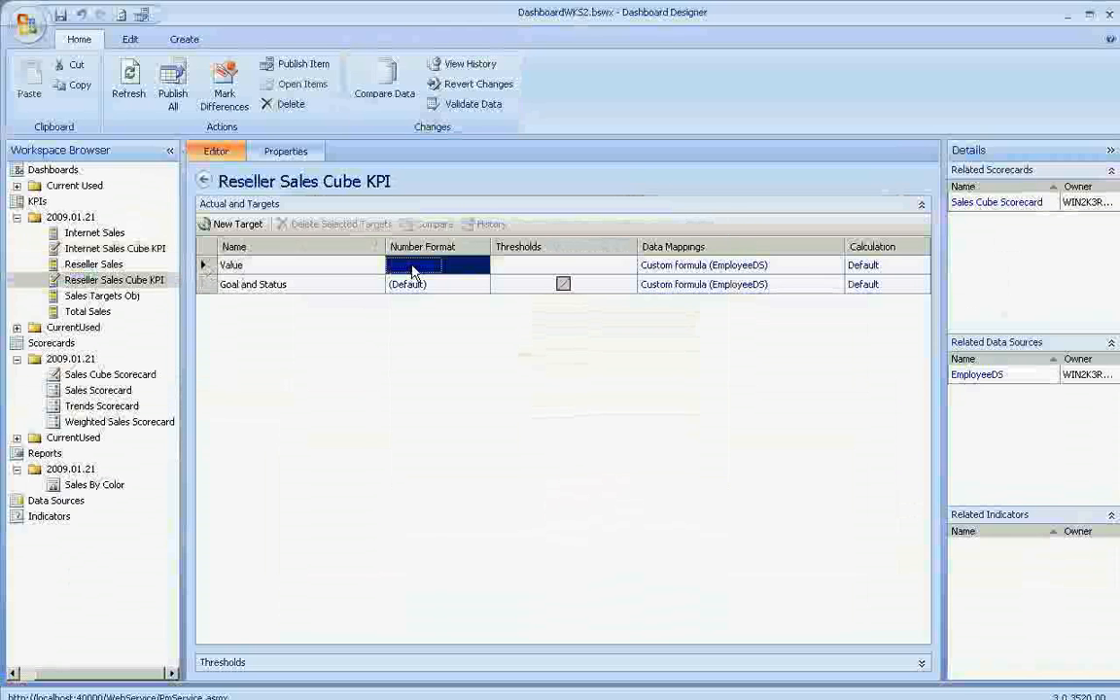
- Format the Reseller Sales Cube KPI's Goal and Status with 0 decimals and a leading $ symbol, showing zero as 0
{"action": "left_click", "coordinate": [412, 284]}
{"action": "key", "text": "space"}
{"action": "key", "text": "Tab"}
{"action": "type", "text": "0"}
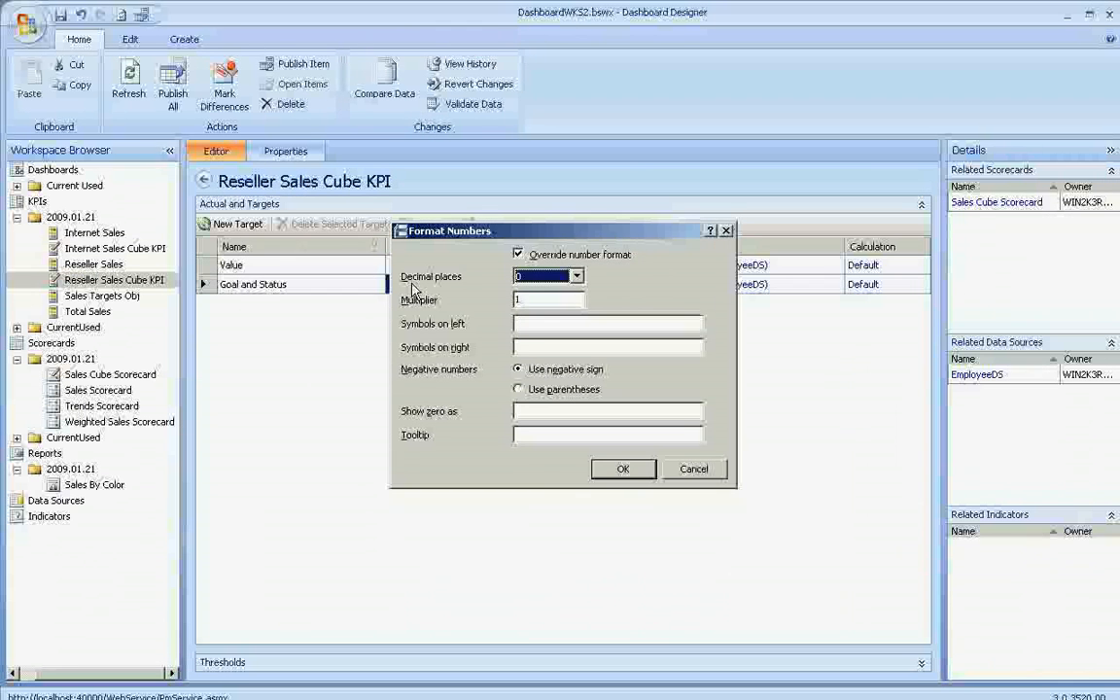
{"action": "key", "text": "Tab"}
{"action": "key", "text": "Tab"}
{"action": "type", "text": "0"}
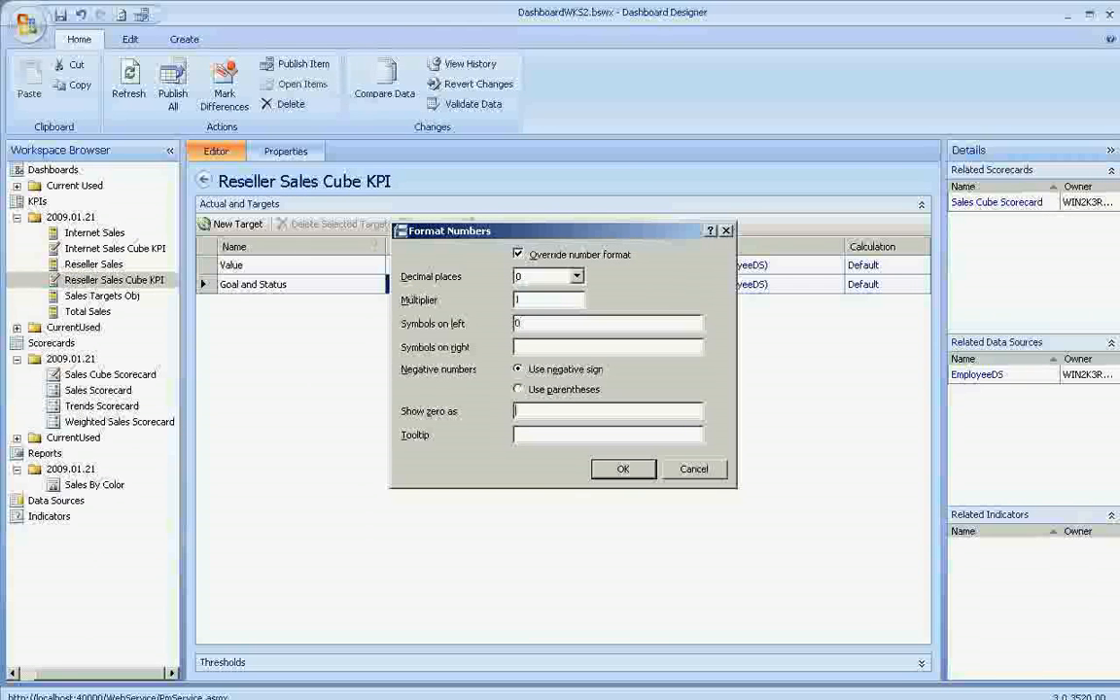
{"action": "type", "text": "0"}
{"action": "key", "text": "Return"}
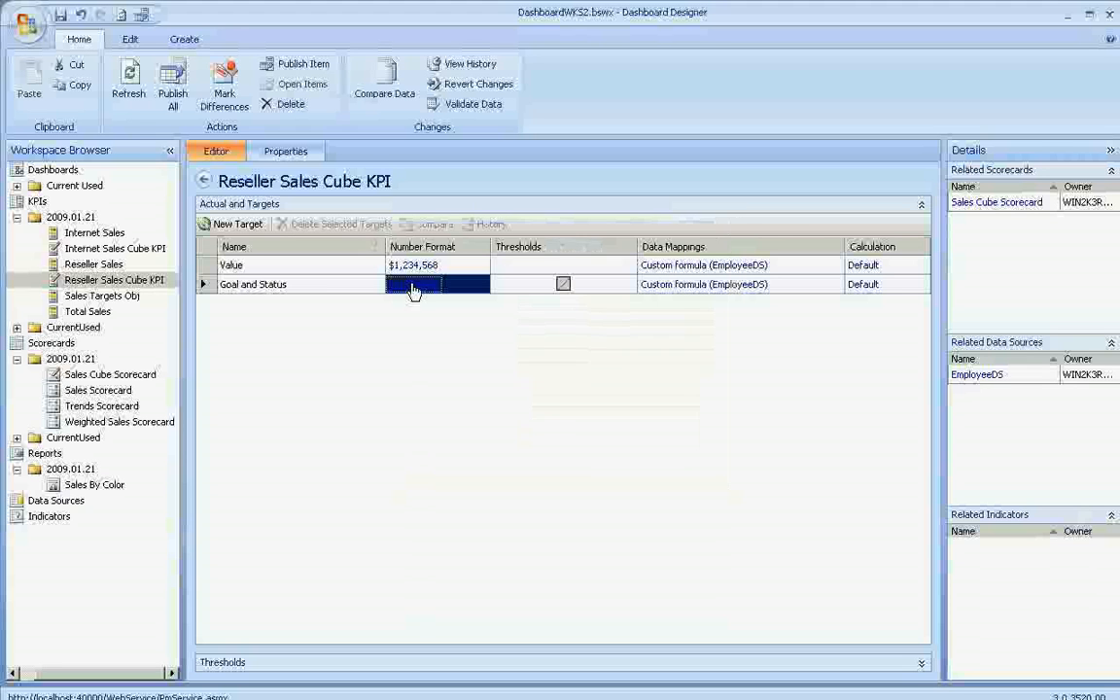
- Publish all workspace items, and open and publish the Sales Cube Scorecard
{"action": "left_click", "coordinate": [173, 82]}
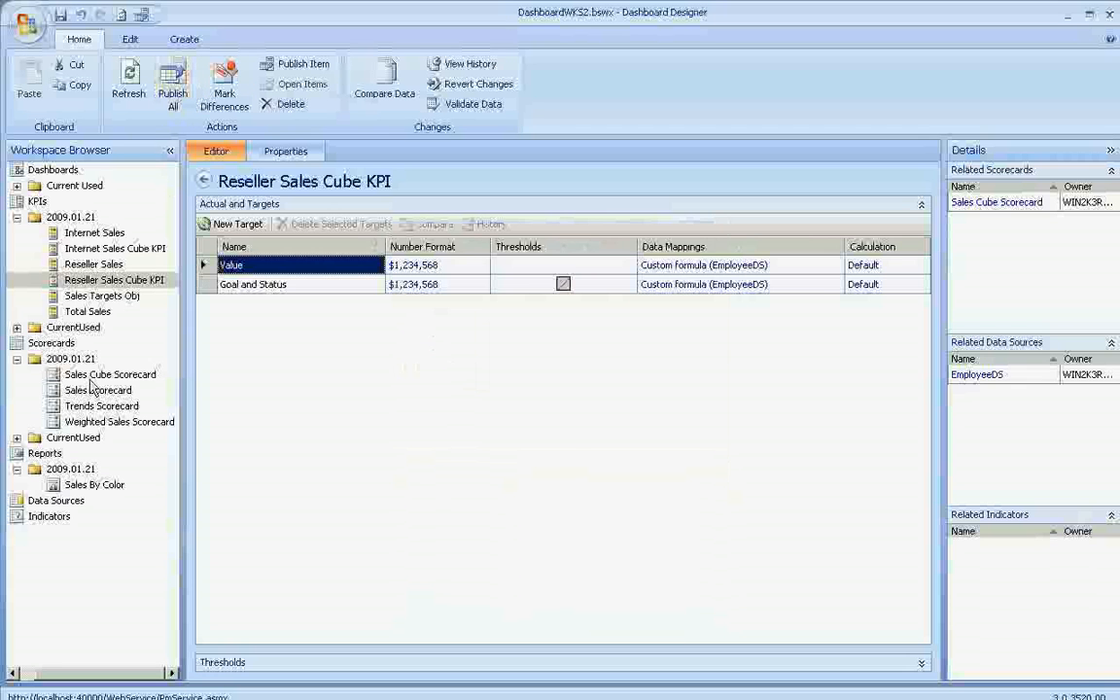
{"action": "left_click", "coordinate": [97, 375]}
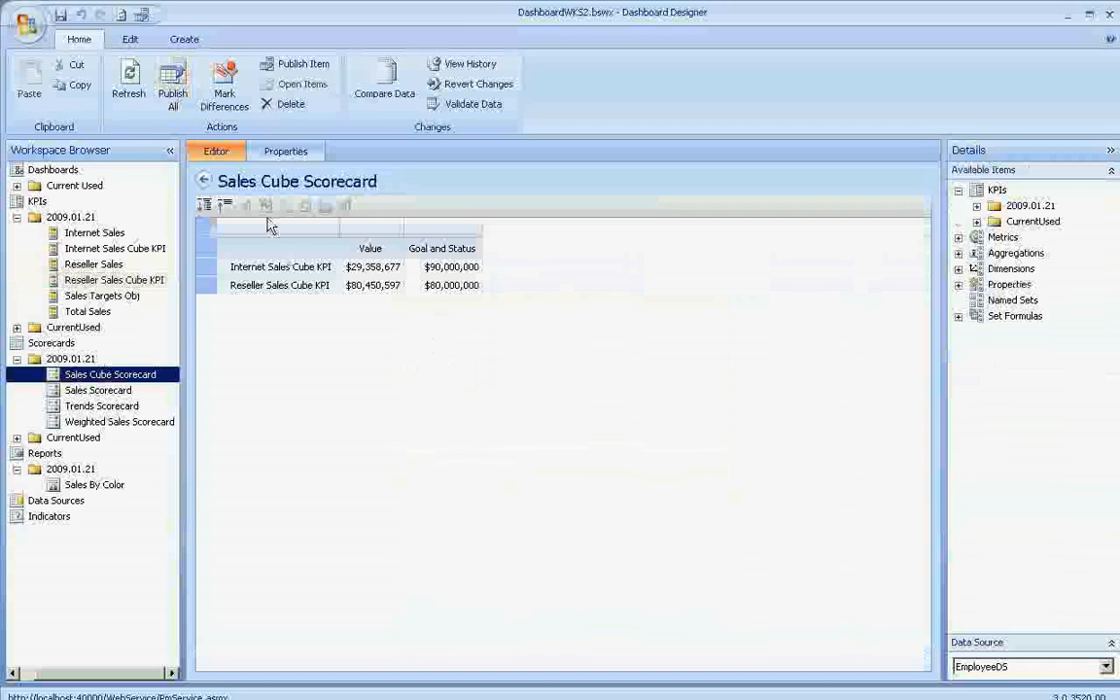
{"action": "left_click", "coordinate": [292, 64]}
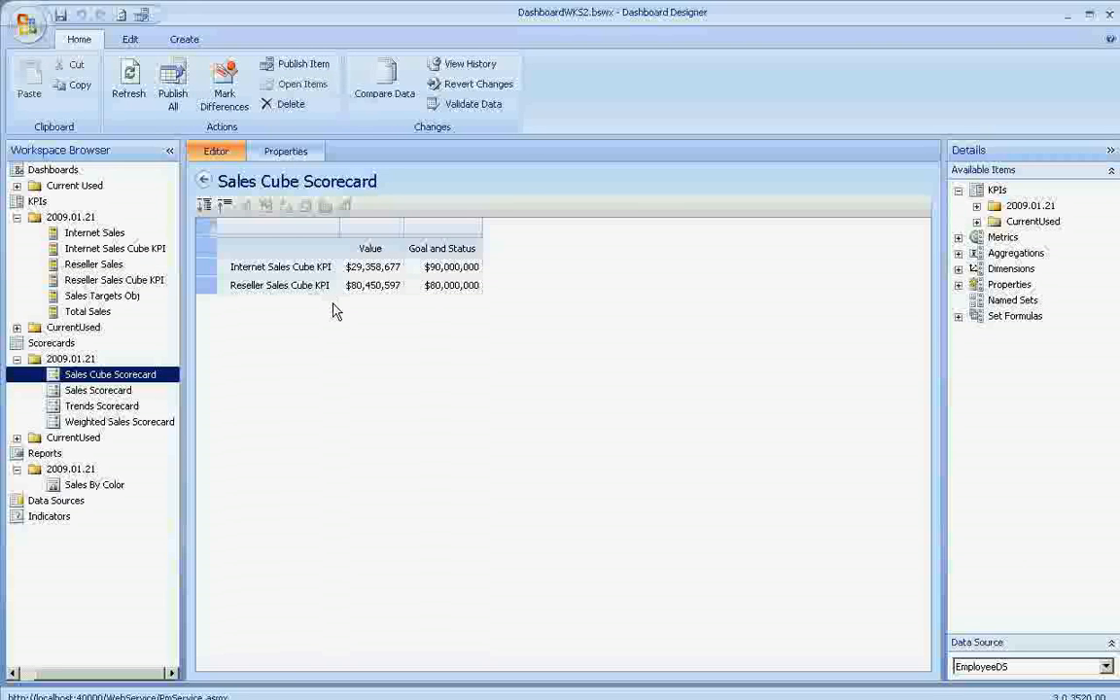
{"action": "key", "text": "ctrl+f"}
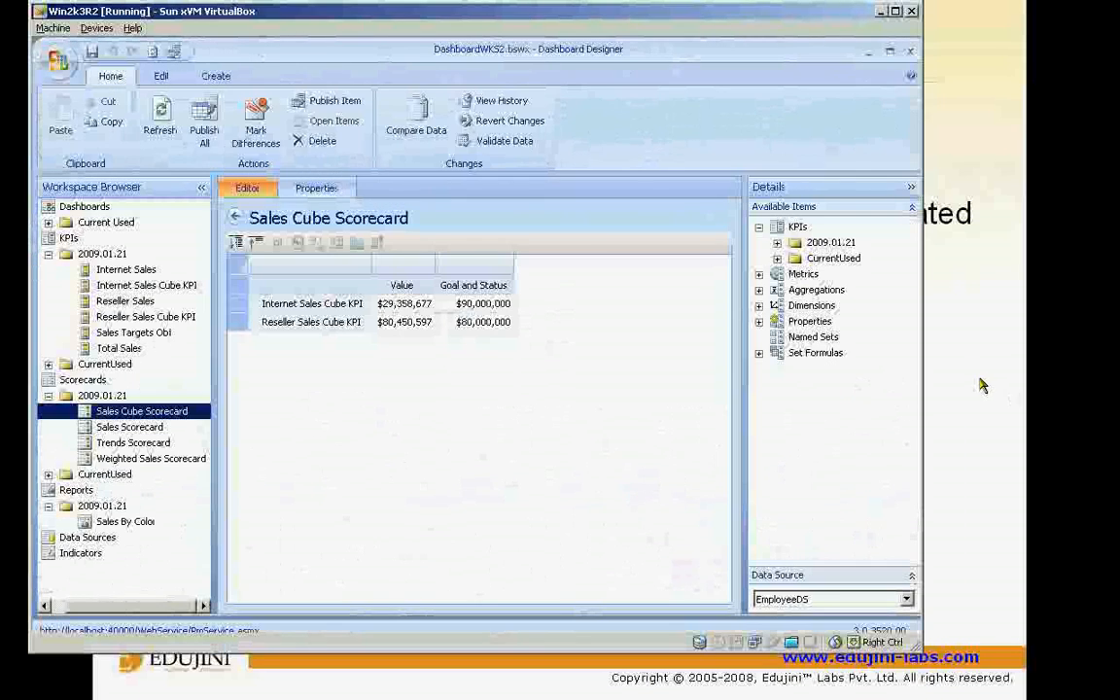
{"action": "left_click", "coordinate": [982, 385]}
{"action": "left_click", "coordinate": [470, 574]}
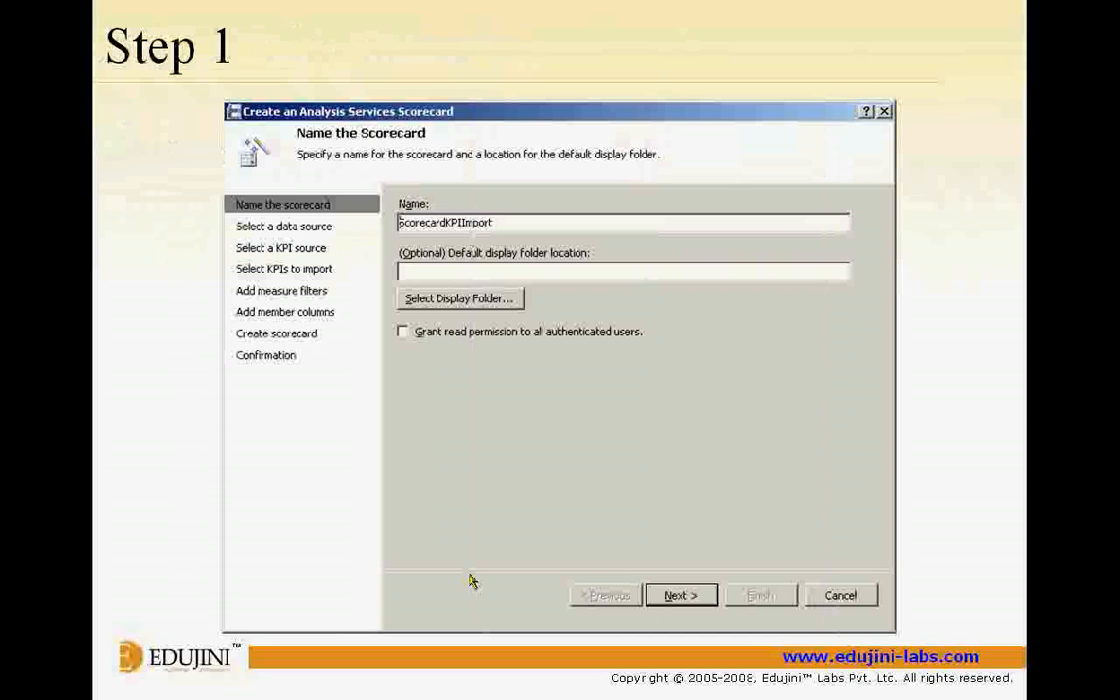
{"action": "key", "text": "Right"}
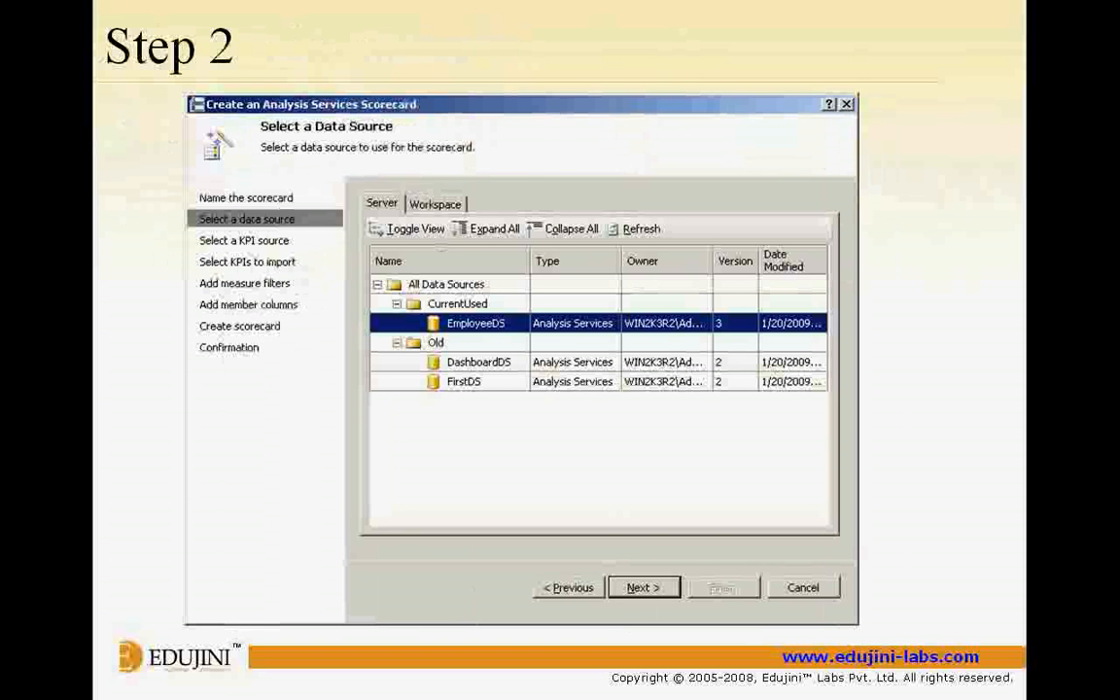
{"action": "key", "text": "Right"}
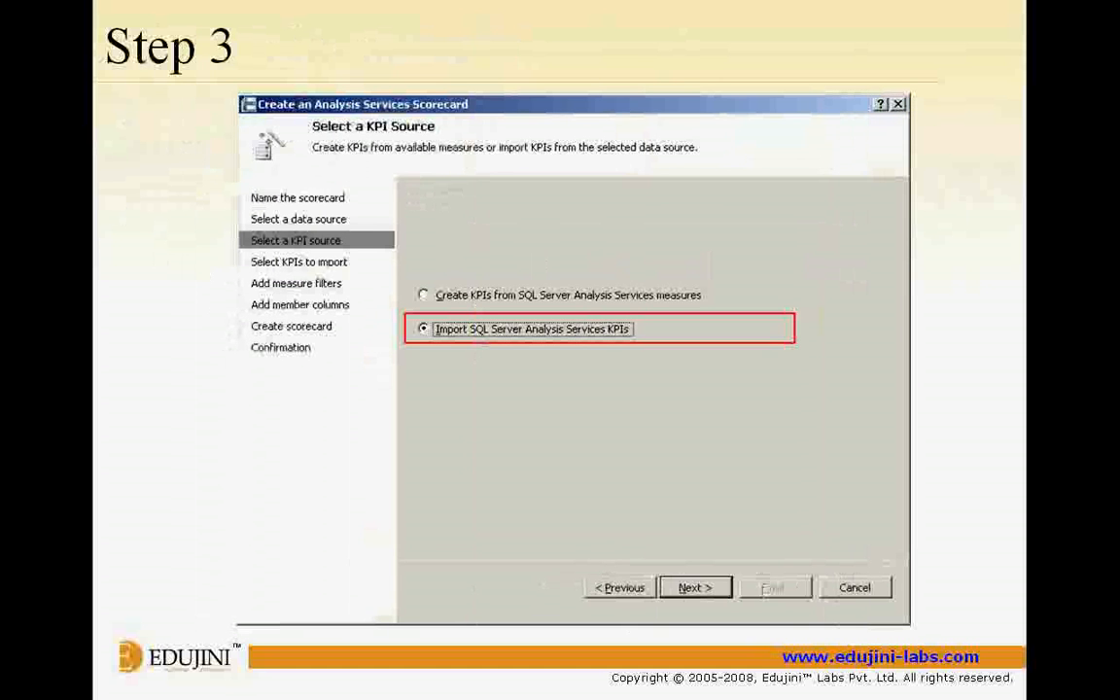
{"action": "key", "text": "Right"}
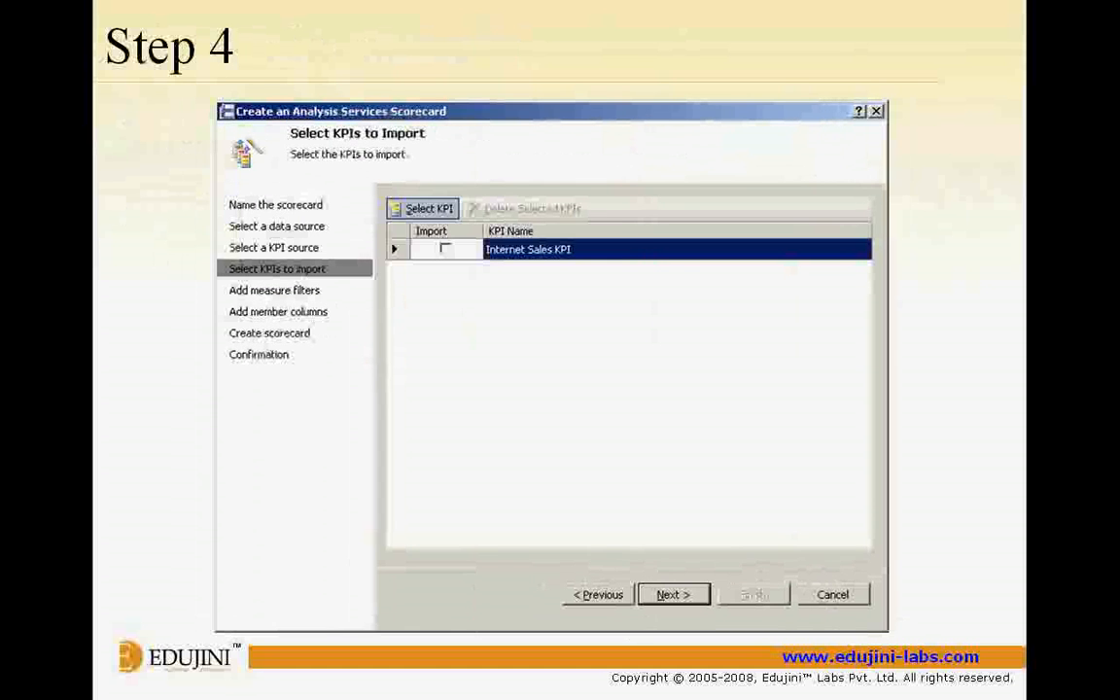